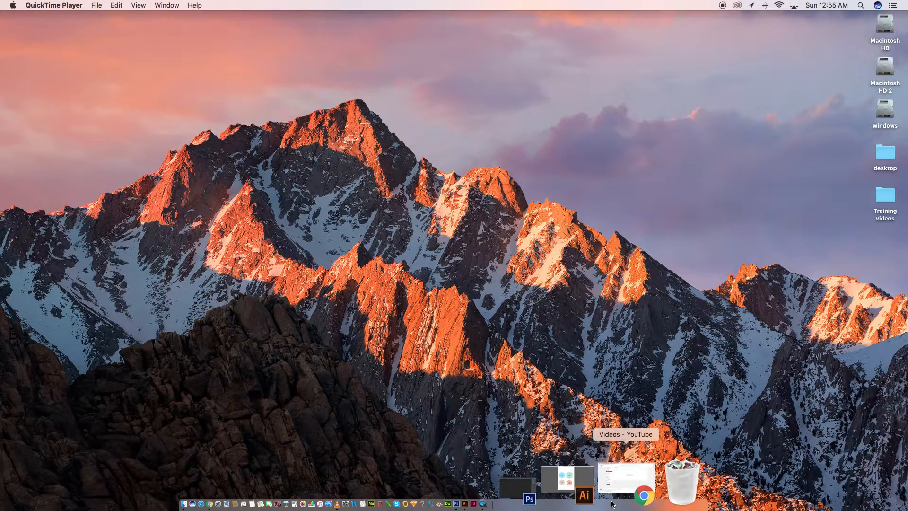
Switch to Illustrator and examine the brown circular pattern in the symmetrical shapes document up close.
{"action": "left_click", "coordinate": [607, 499]}
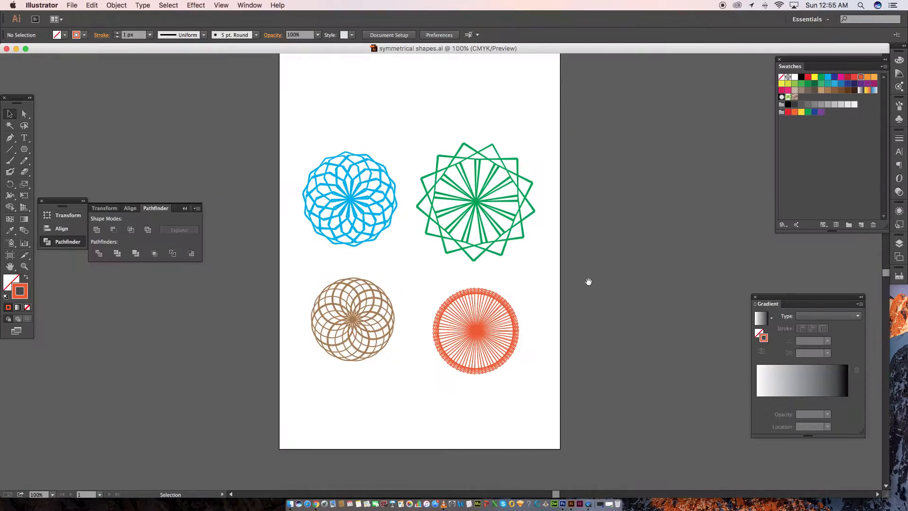
{"action": "left_click_drag", "start_coordinate": [582, 285], "coordinate": [545, 290]}
{"action": "left_click_drag", "start_coordinate": [469, 323], "coordinate": [517, 318]}
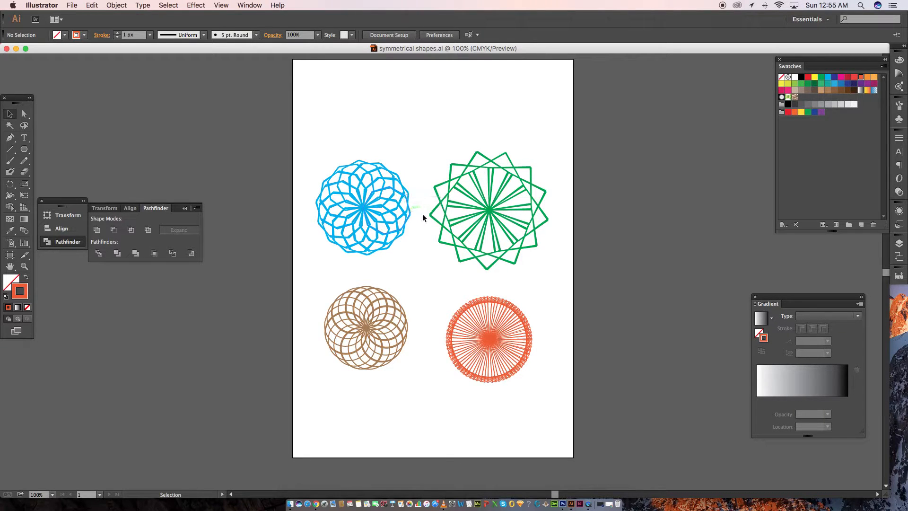
{"action": "left_click_drag", "start_coordinate": [310, 304], "coordinate": [443, 398]}
{"action": "left_click", "coordinate": [444, 397]}
{"action": "key", "text": "z"}
{"action": "left_click_drag", "start_coordinate": [331, 294], "coordinate": [438, 379]}
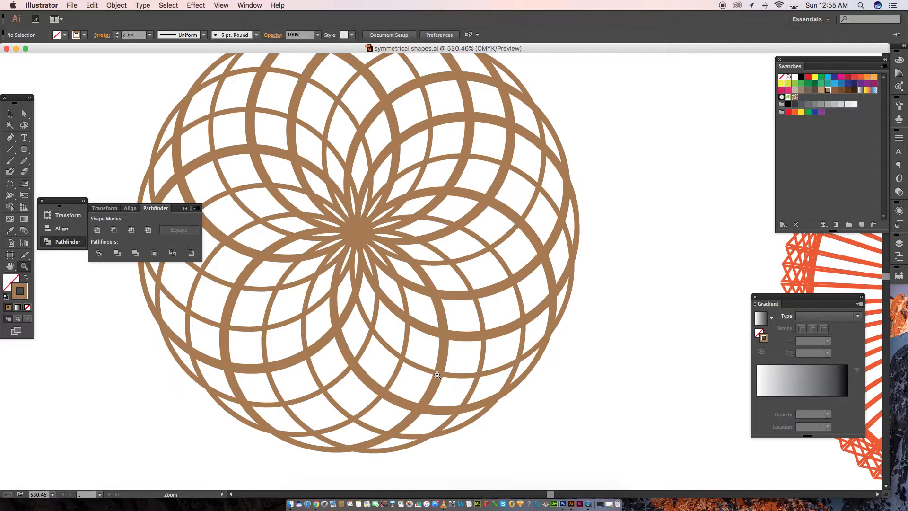
{"action": "left_click", "coordinate": [428, 258], "text": "alt"}
{"action": "left_click", "coordinate": [429, 258], "text": "alt"}
{"action": "left_click_drag", "start_coordinate": [463, 173], "coordinate": [451, 353]}
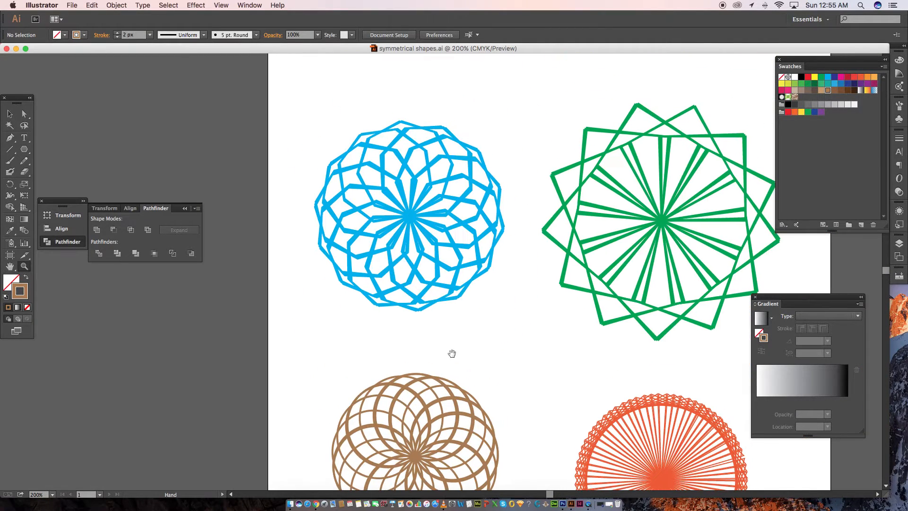
Examine the blue and green radial patterns up close and the complete page of four symmetrical designs.
{"action": "left_click_drag", "start_coordinate": [315, 161], "coordinate": [476, 318]}
{"action": "left_click", "coordinate": [456, 290], "text": "alt"}
{"action": "left_click", "coordinate": [456, 290], "text": "alt"}
{"action": "left_click", "coordinate": [456, 291], "text": "alt"}
{"action": "left_click_drag", "start_coordinate": [663, 287], "coordinate": [469, 271]}
{"action": "left_click", "coordinate": [474, 260], "text": "alt"}
{"action": "left_click", "coordinate": [474, 260], "text": "alt"}
{"action": "left_click_drag", "start_coordinate": [520, 329], "coordinate": [554, 279]}
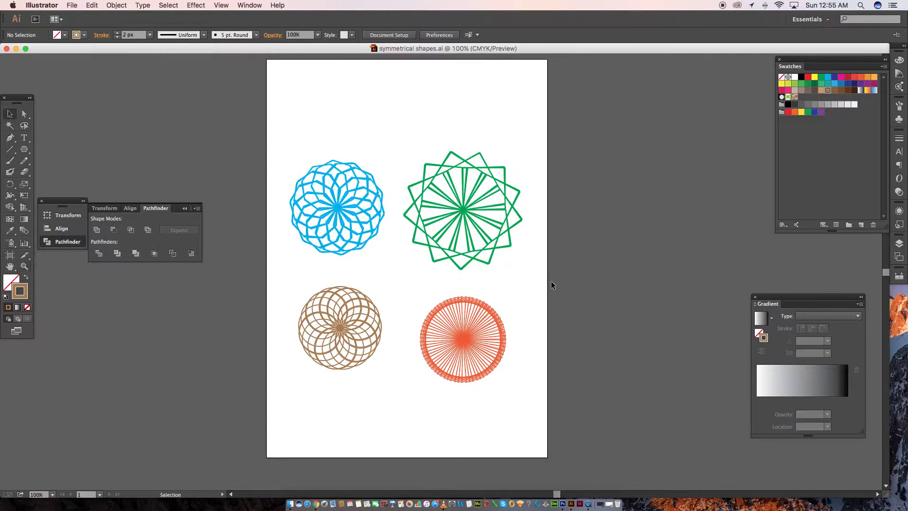
{"action": "left_click", "coordinate": [450, 236], "text": "alt"}
{"action": "left_click_drag", "start_coordinate": [529, 221], "coordinate": [515, 221]}
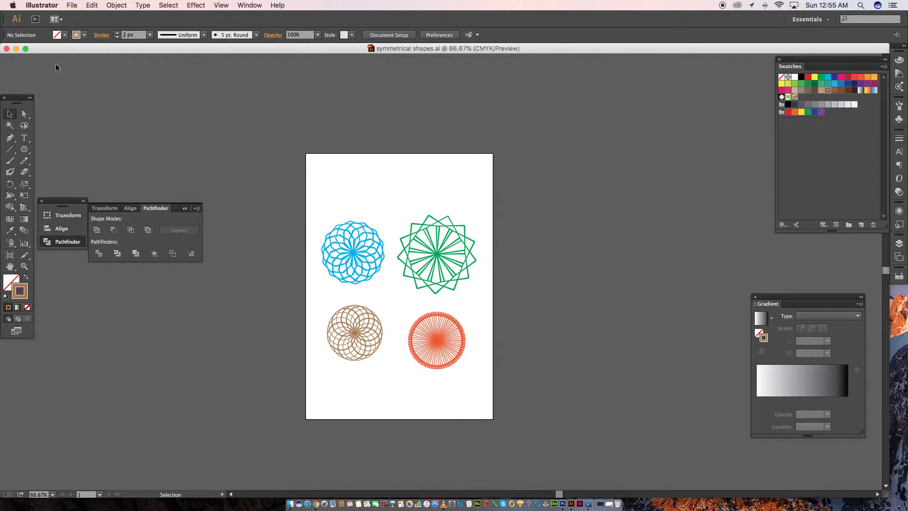
Create a new portrait A4 document with one artboard, using points as units and CMYK colour mode.
{"action": "left_click", "coordinate": [16, 49]}
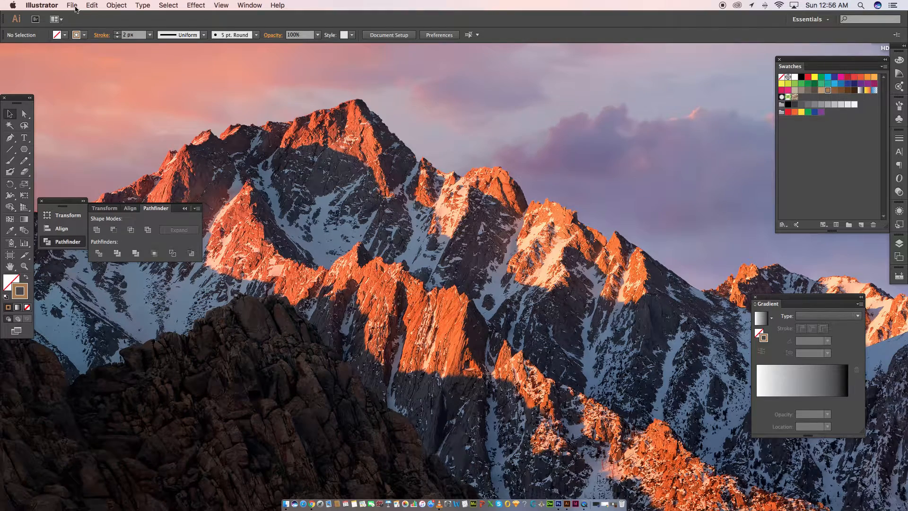
{"action": "left_click", "coordinate": [72, 5]}
{"action": "left_click", "coordinate": [80, 15]}
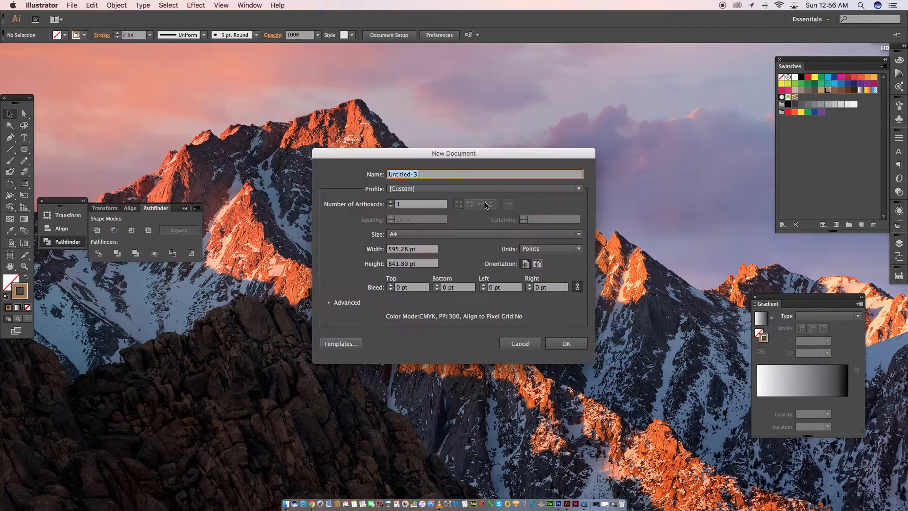
{"action": "left_click", "coordinate": [572, 344]}
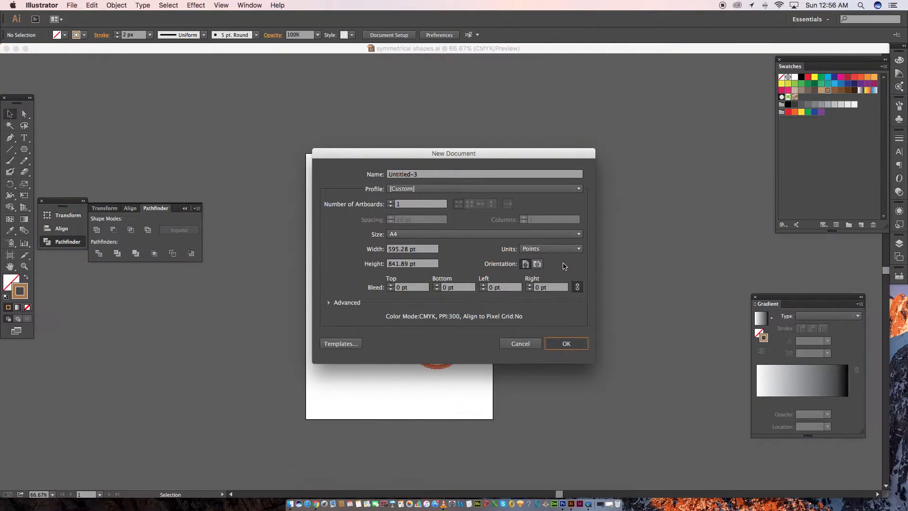
{"action": "key", "text": "space"}
{"action": "mouse_move", "coordinate": [530, 268]}
{"action": "left_mouse_down"}
{"action": "mouse_move", "coordinate": [512, 261]}
{"action": "mouse_move", "coordinate": [525, 261]}
{"action": "left_mouse_up"}
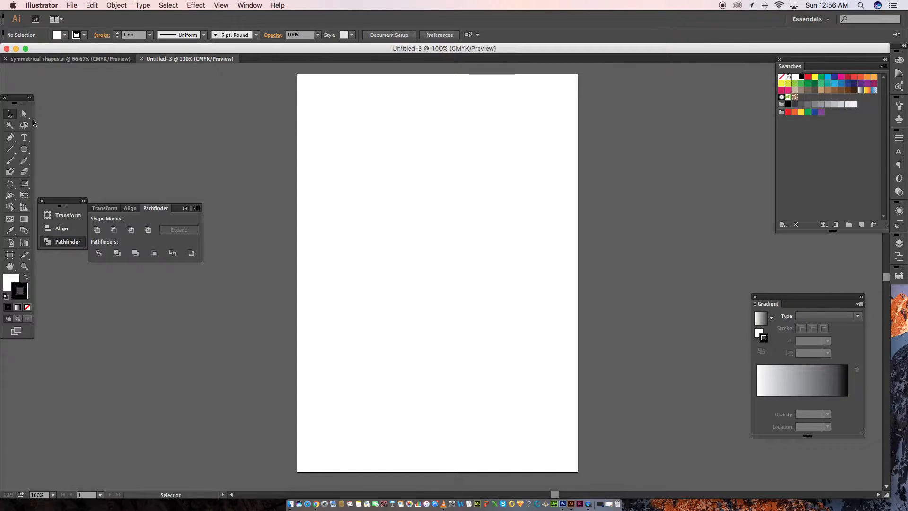
Activate the Polygon tool and set the drawing colours to no fill and a CMYK Cyan stroke.
{"action": "left_click", "coordinate": [24, 150]}
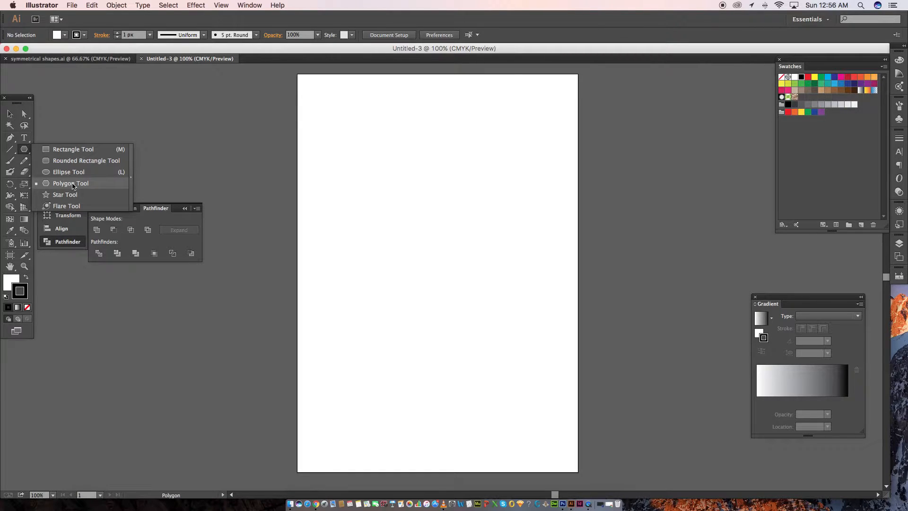
{"action": "left_click", "coordinate": [72, 185]}
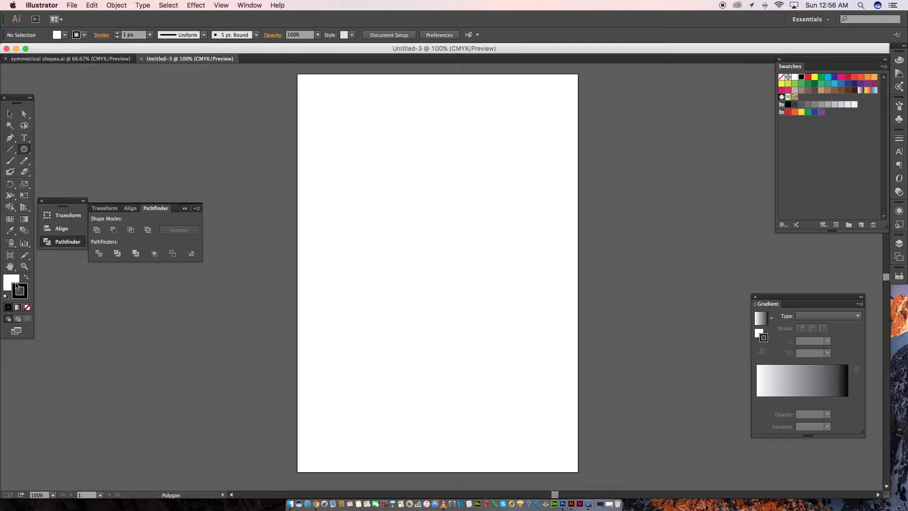
{"action": "left_click", "coordinate": [14, 284]}
{"action": "left_click", "coordinate": [20, 288]}
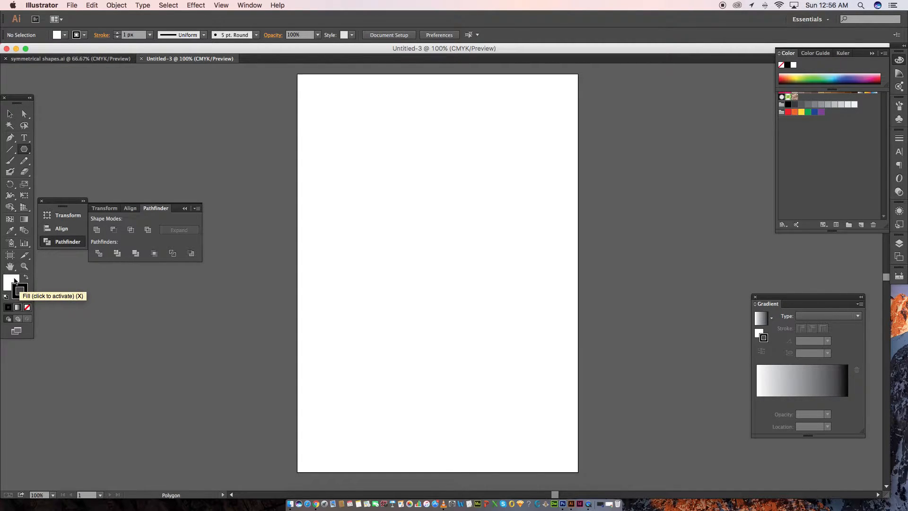
{"action": "left_click", "coordinate": [15, 281]}
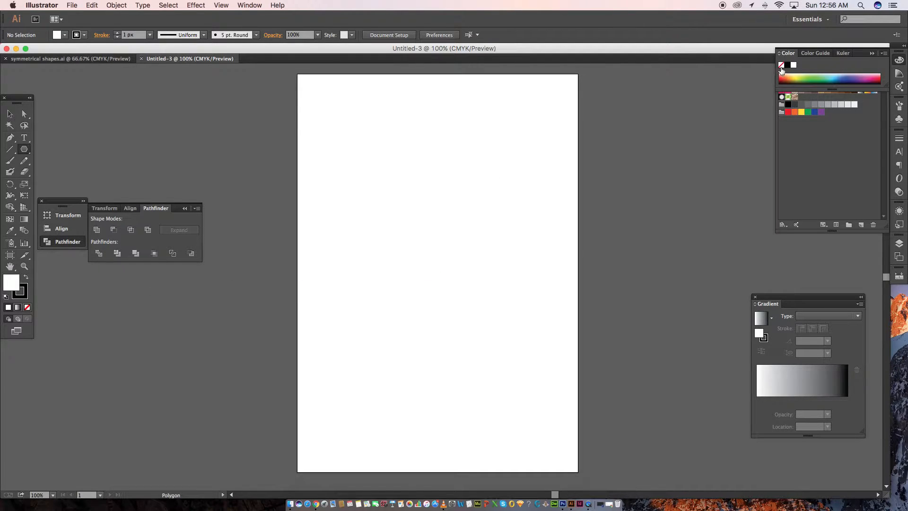
{"action": "left_click", "coordinate": [781, 67]}
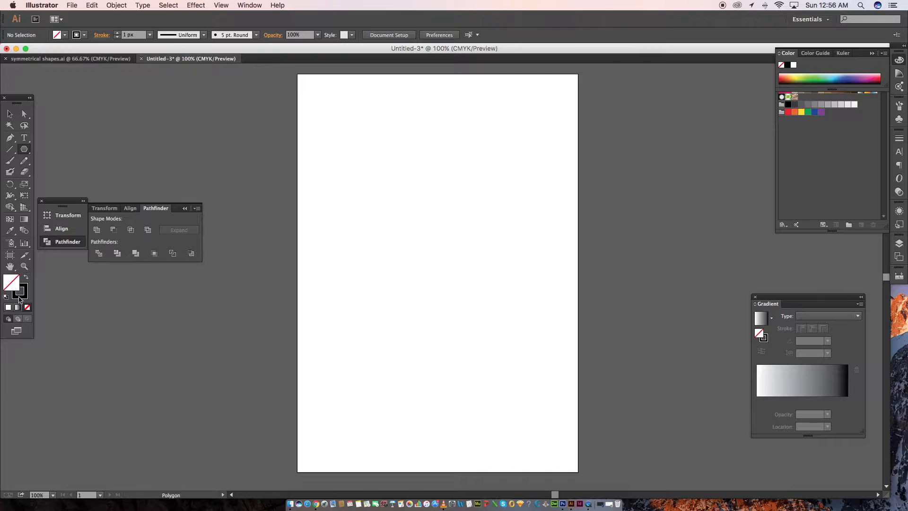
{"action": "left_click", "coordinate": [20, 293]}
{"action": "left_click", "coordinate": [845, 129]}
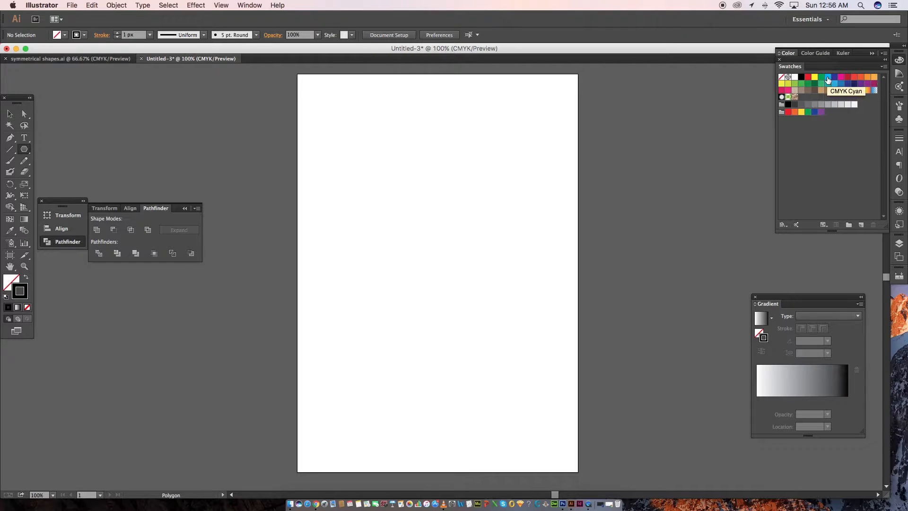
{"action": "left_click", "coordinate": [827, 80]}
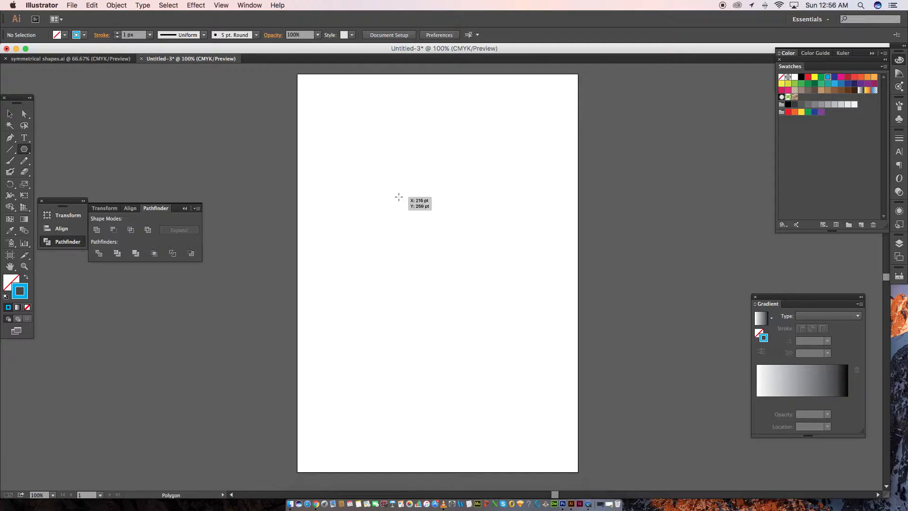
{"action": "left_click_drag", "start_coordinate": [399, 197], "coordinate": [414, 213]}
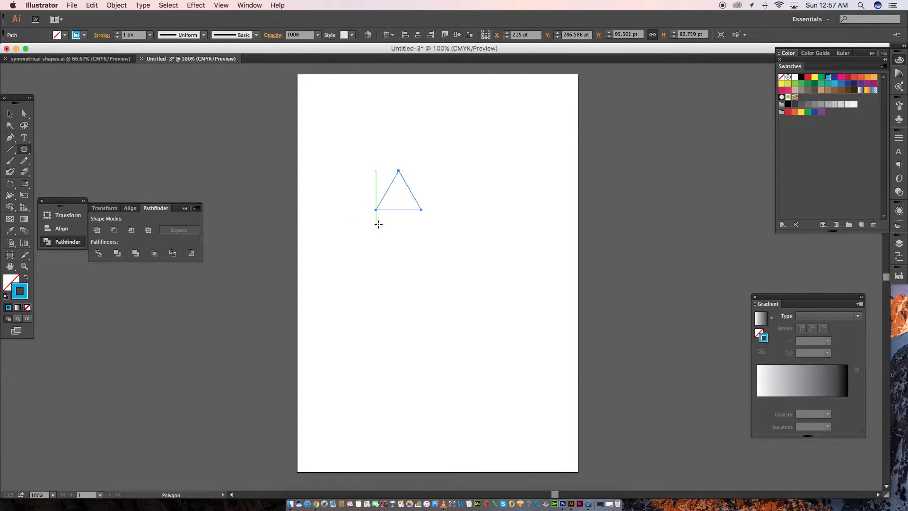
{"action": "left_click", "coordinate": [10, 114]}
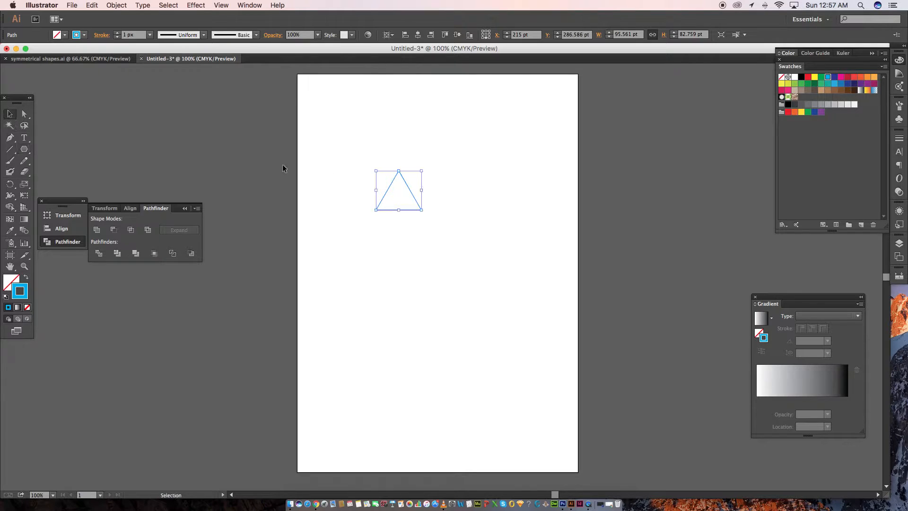
{"action": "key", "text": "Delete"}
{"action": "scroll", "coordinate": [464, 240], "scroll_direction": "right", "scroll_amount": 1}
Create a polygon with 5 sides and a 55.1725 pt radius in the upper part of the artboard.
{"action": "left_click", "coordinate": [24, 149]}
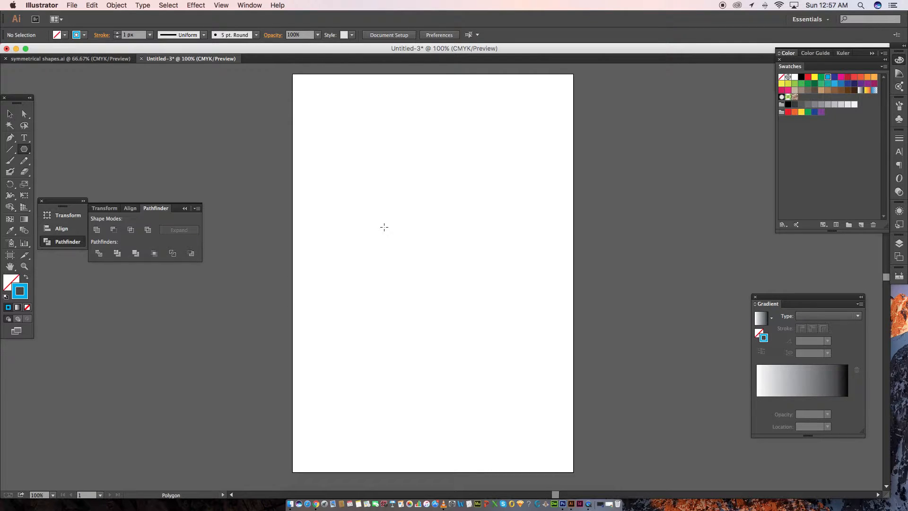
{"action": "left_click", "coordinate": [384, 227]}
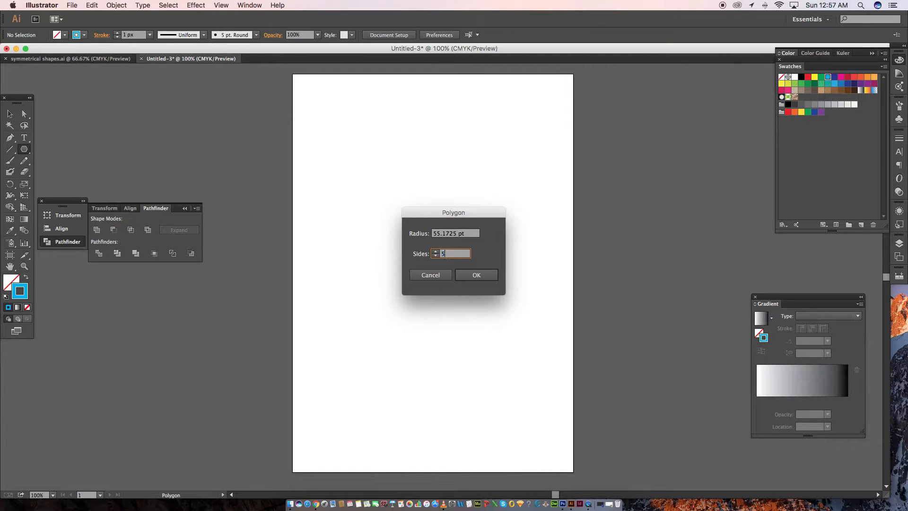
{"action": "type", "text": "5"}
{"action": "left_click", "coordinate": [473, 278]}
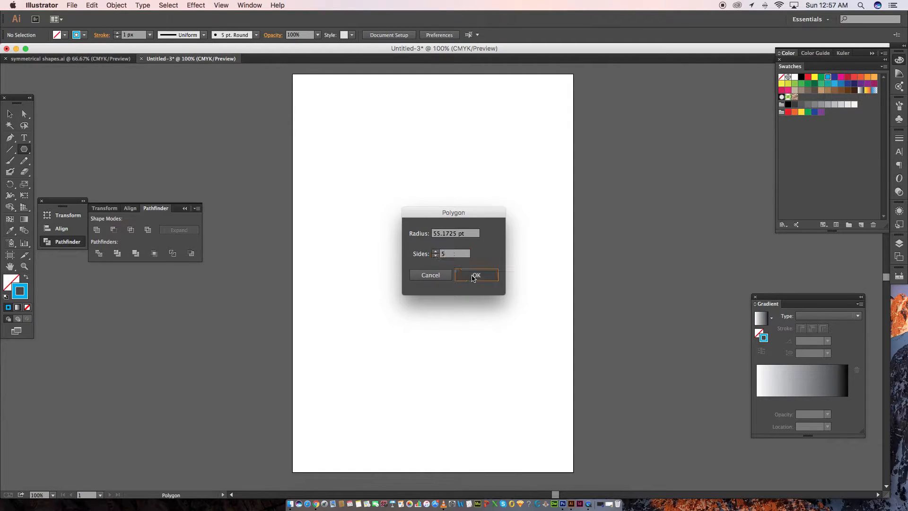
{"action": "scroll", "coordinate": [399, 224], "scroll_direction": "down", "scroll_amount": 1}
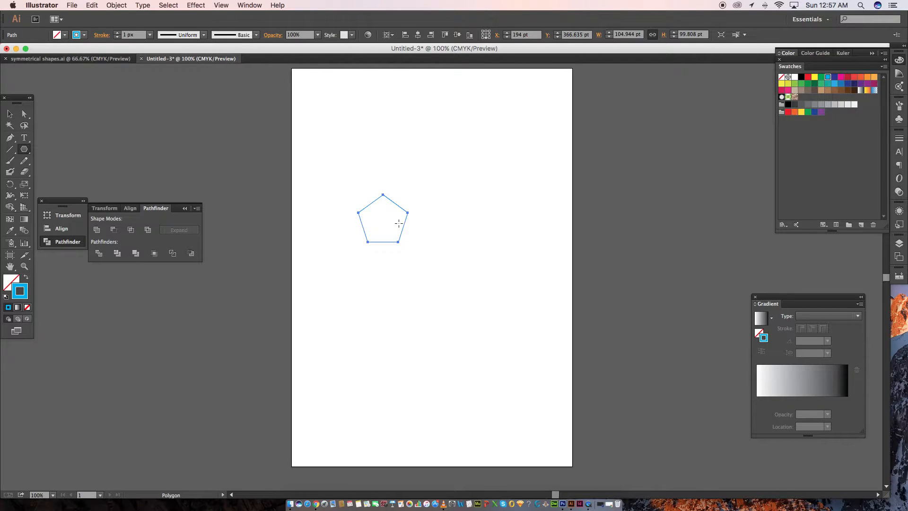
{"action": "scroll", "coordinate": [89, 176], "scroll_direction": "up", "scroll_amount": 1}
{"action": "scroll", "coordinate": [30, 155], "scroll_direction": "down", "scroll_amount": 1}
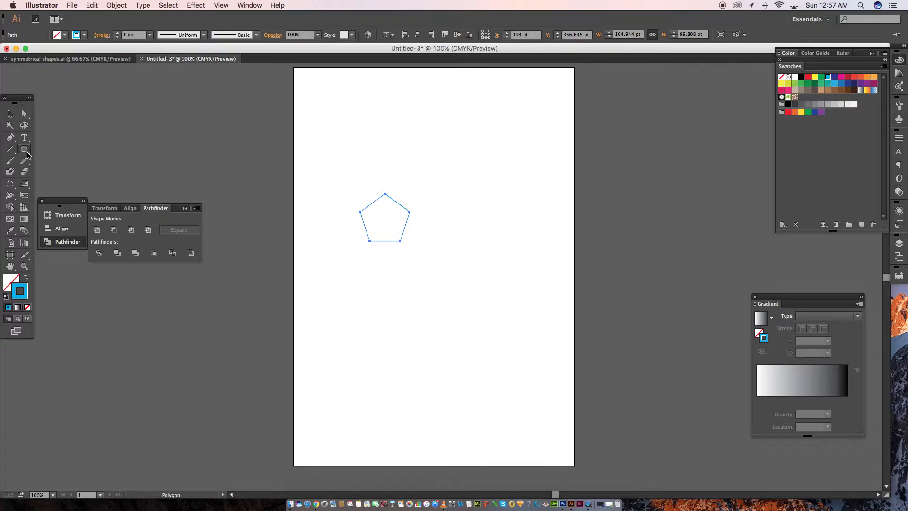
{"action": "scroll", "coordinate": [28, 154], "scroll_direction": "up", "scroll_amount": 1}
{"action": "scroll", "coordinate": [28, 150], "scroll_direction": "down", "scroll_amount": 1}
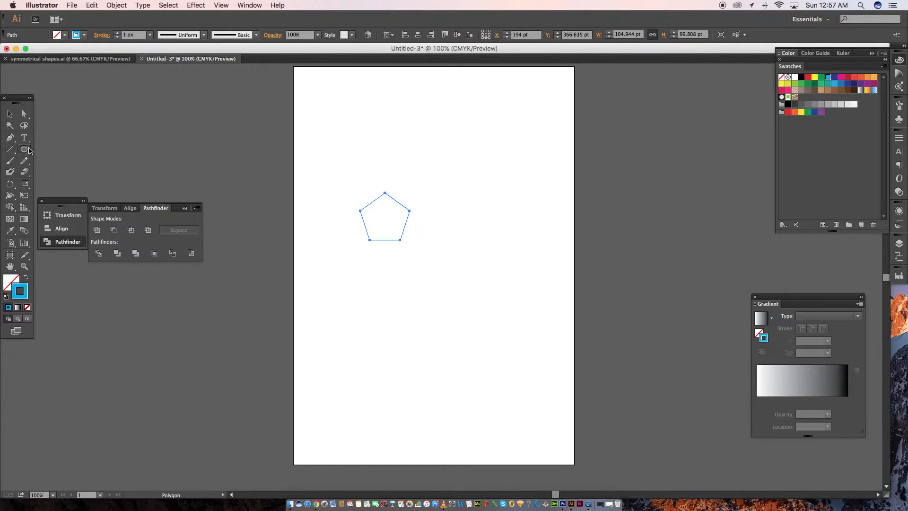
{"action": "scroll", "coordinate": [148, 164], "scroll_direction": "left", "scroll_amount": 1}
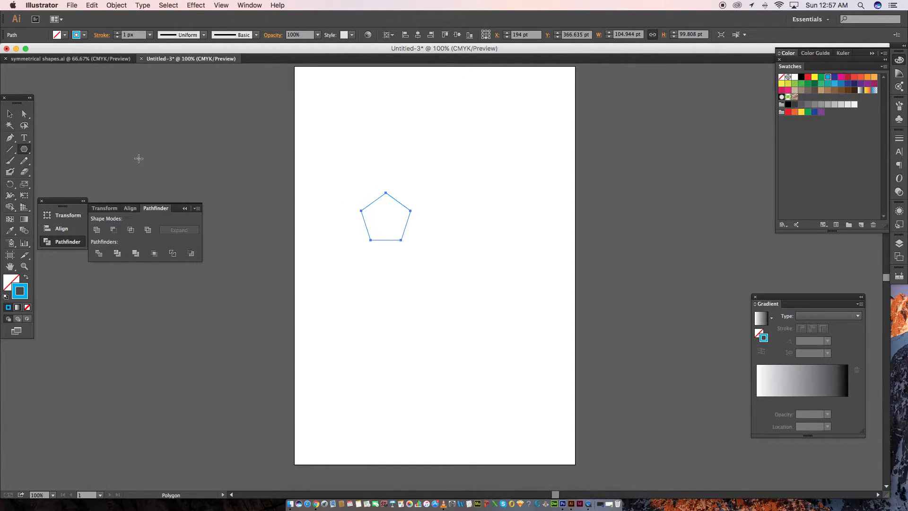
Move the pentagon off the artboard, placing it just outside the page's right edge.
{"action": "left_click", "coordinate": [7, 112]}
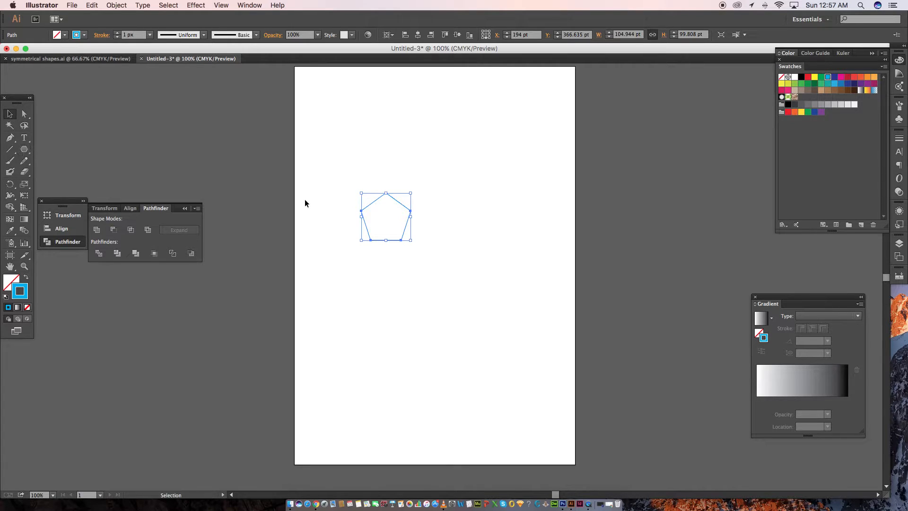
{"action": "scroll", "coordinate": [283, 227], "scroll_direction": "right", "scroll_amount": 1}
{"action": "scroll", "coordinate": [146, 194], "scroll_direction": "down", "scroll_amount": 2}
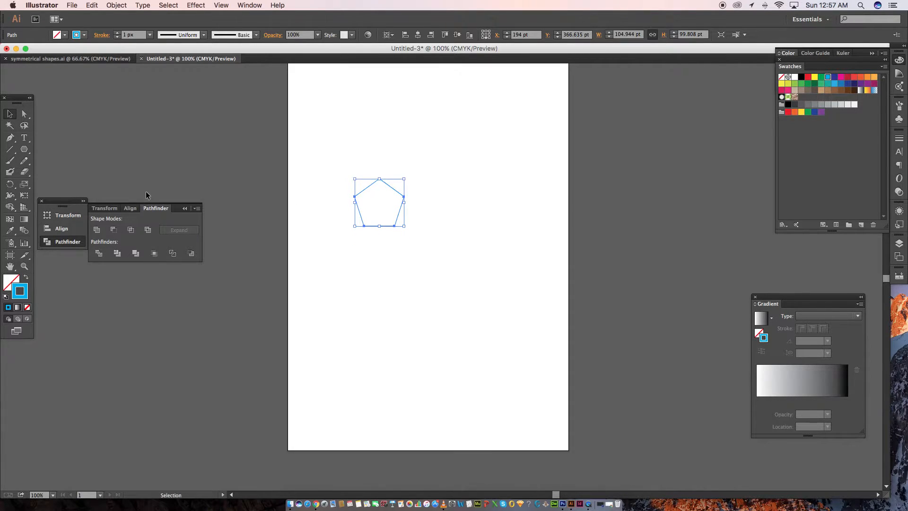
{"action": "scroll", "coordinate": [46, 186], "scroll_direction": "right", "scroll_amount": 1}
{"action": "left_click", "coordinate": [221, 168]}
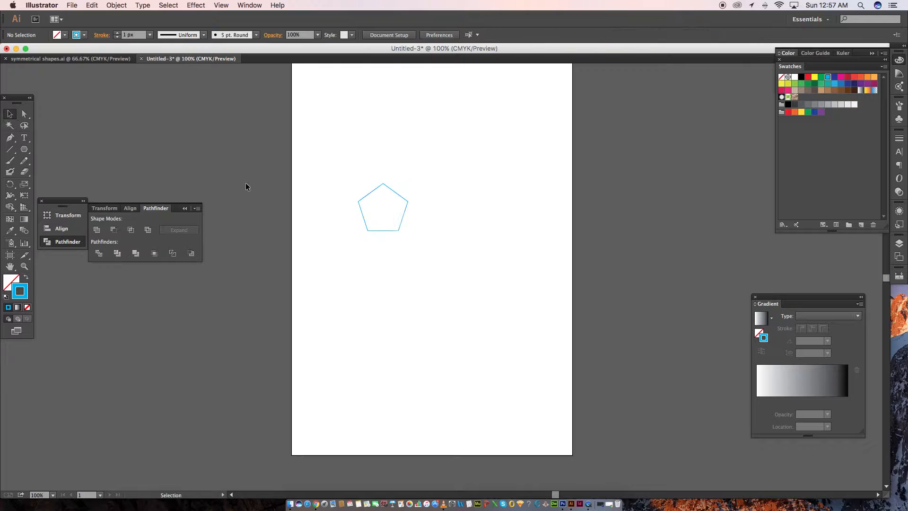
{"action": "left_click", "coordinate": [440, 264], "text": "alt+super"}
{"action": "scroll", "coordinate": [454, 261], "scroll_direction": "right", "scroll_amount": 2}
{"action": "left_click_drag", "start_coordinate": [409, 214], "coordinate": [398, 282]}
{"action": "scroll", "coordinate": [394, 280], "scroll_direction": "right", "scroll_amount": 1}
{"action": "scroll", "coordinate": [379, 253], "scroll_direction": "up", "scroll_amount": 1}
{"action": "scroll", "coordinate": [444, 257], "scroll_direction": "up", "scroll_amount": 1}
{"action": "left_click_drag", "start_coordinate": [423, 252], "coordinate": [471, 272]}
{"action": "scroll", "coordinate": [470, 272], "scroll_direction": "right", "scroll_amount": 1}
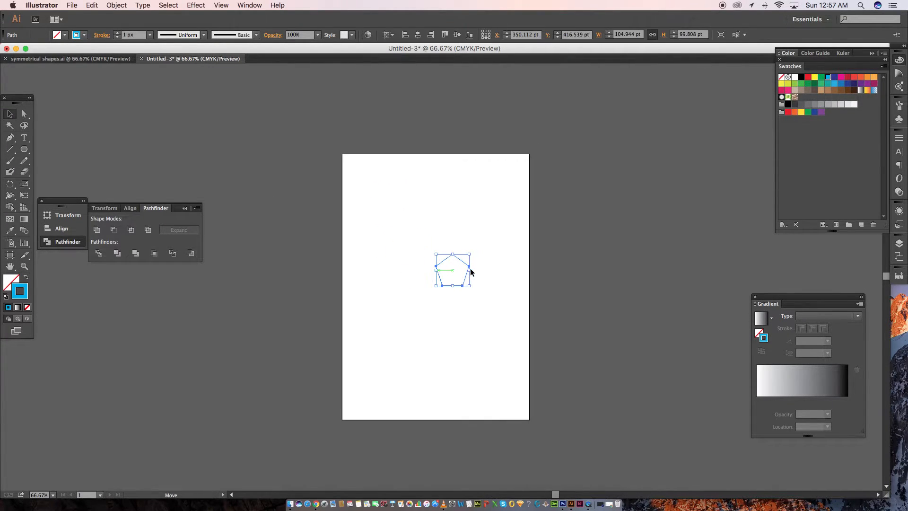
{"action": "scroll", "coordinate": [470, 278], "scroll_direction": "down", "scroll_amount": 1}
{"action": "scroll", "coordinate": [434, 258], "scroll_direction": "right", "scroll_amount": 1}
{"action": "scroll", "coordinate": [433, 259], "scroll_direction": "right", "scroll_amount": 1}
{"action": "left_click_drag", "start_coordinate": [462, 282], "coordinate": [561, 278]}
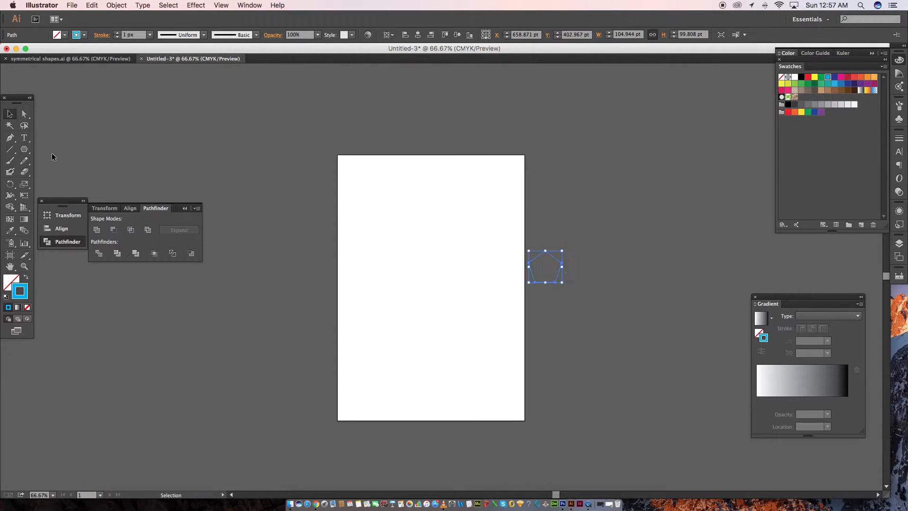
Create a polygon with 6 sides and a 55.1725 pt radius on the artboard and deselect it.
{"action": "left_click", "coordinate": [23, 153]}
{"action": "left_click", "coordinate": [396, 265]}
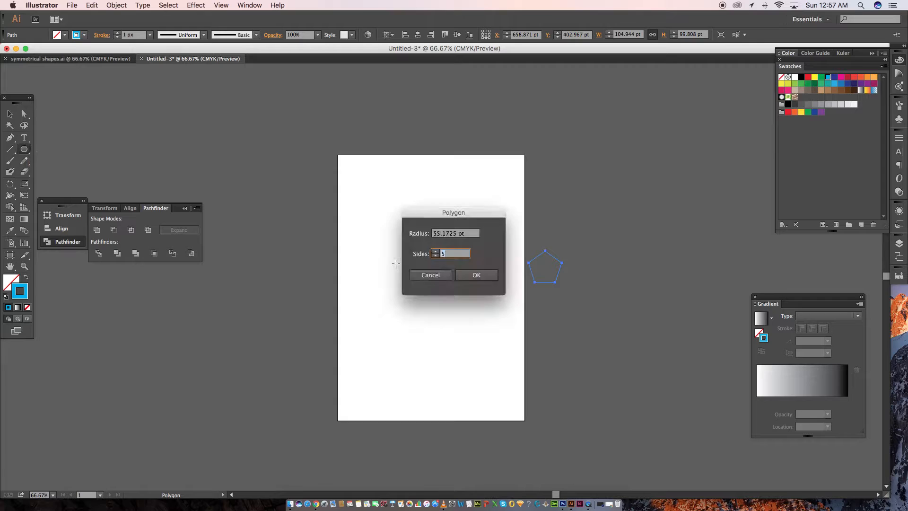
{"action": "type", "text": "6"}
{"action": "left_click", "coordinate": [480, 276]}
{"action": "left_click", "coordinate": [9, 114]}
{"action": "left_click", "coordinate": [315, 207]}
Compare the new hexagon with the blue pattern in symmetrical shapes.ai and return to the new document.
{"action": "key", "text": "z"}
{"action": "left_click_drag", "start_coordinate": [338, 209], "coordinate": [356, 313]}
{"action": "key", "text": "super+minus"}
{"action": "mouse_move", "coordinate": [384, 261]}
{"action": "left_mouse_down"}
{"action": "mouse_move", "coordinate": [454, 282]}
{"action": "mouse_move", "coordinate": [395, 273]}
{"action": "left_mouse_up"}
{"action": "key", "text": "super+minus"}
{"action": "left_click_drag", "start_coordinate": [416, 228], "coordinate": [395, 234]}
{"action": "left_click", "coordinate": [86, 58]}
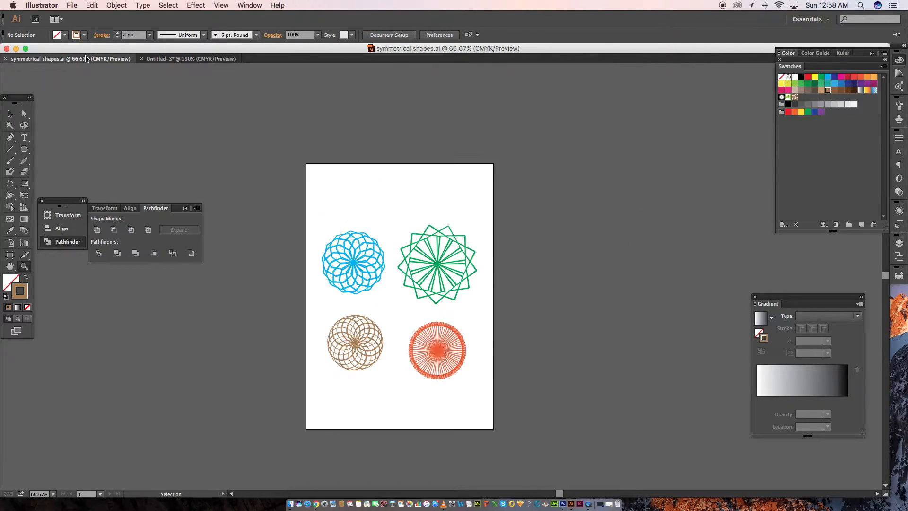
{"action": "left_click_drag", "start_coordinate": [305, 218], "coordinate": [448, 322]}
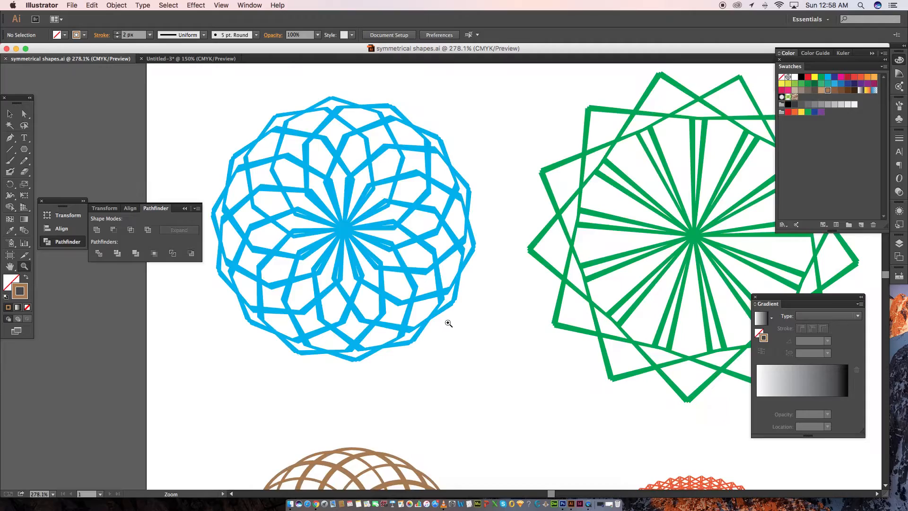
{"action": "left_click", "coordinate": [188, 59]}
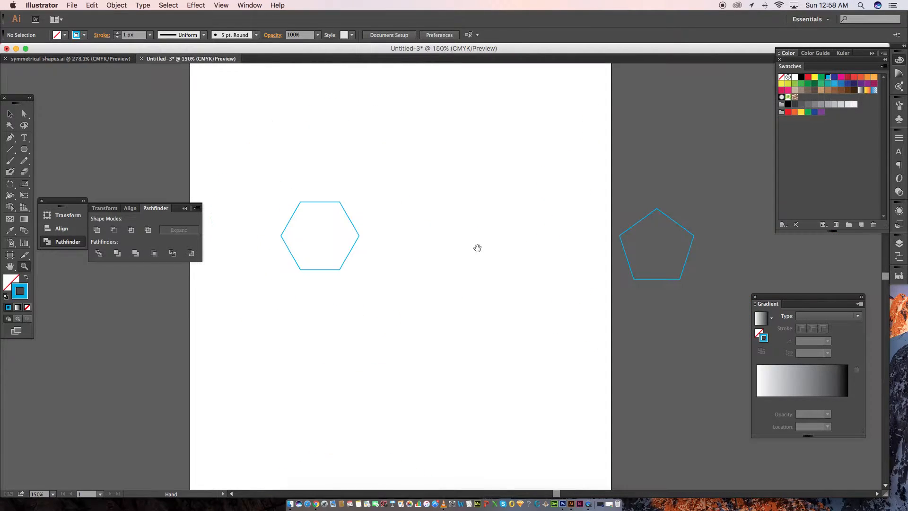
Delete the pentagon lying outside the page's right edge.
{"action": "left_click", "coordinate": [317, 215], "text": "alt"}
{"action": "left_click_drag", "start_coordinate": [464, 269], "coordinate": [433, 212]}
{"action": "left_click_drag", "start_coordinate": [471, 169], "coordinate": [324, 318]}
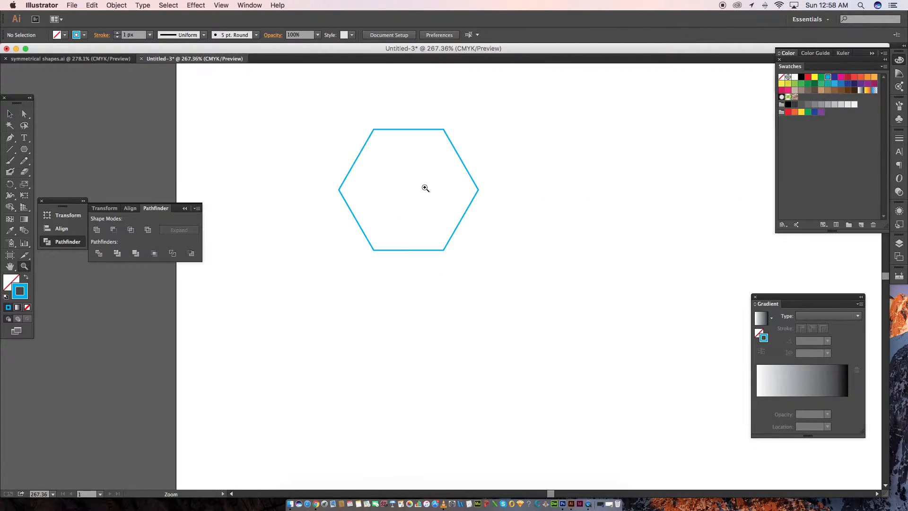
{"action": "left_click", "coordinate": [463, 257], "text": "alt"}
{"action": "left_click", "coordinate": [450, 234], "text": "alt"}
{"action": "left_click_drag", "start_coordinate": [510, 344], "coordinate": [436, 227]}
{"action": "left_click", "coordinate": [428, 226], "text": "alt"}
{"action": "left_click_drag", "start_coordinate": [508, 280], "coordinate": [536, 279]}
{"action": "key", "text": "v"}
{"action": "left_click_drag", "start_coordinate": [655, 251], "coordinate": [620, 304]}
{"action": "key", "text": "Delete"}
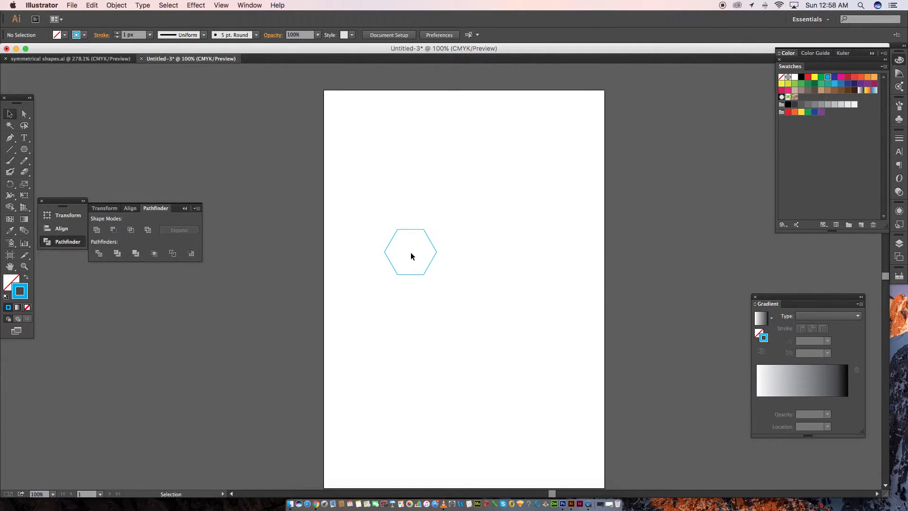
Move the hexagon closer to the horizontal centre of the page and deselect it.
{"action": "left_click_drag", "start_coordinate": [434, 247], "coordinate": [479, 230]}
{"action": "left_click", "coordinate": [532, 276]}
{"action": "left_click_drag", "start_coordinate": [531, 294], "coordinate": [481, 231]}
{"action": "key", "text": "z"}
{"action": "left_click_drag", "start_coordinate": [293, 127], "coordinate": [462, 280]}
{"action": "key", "text": "v"}
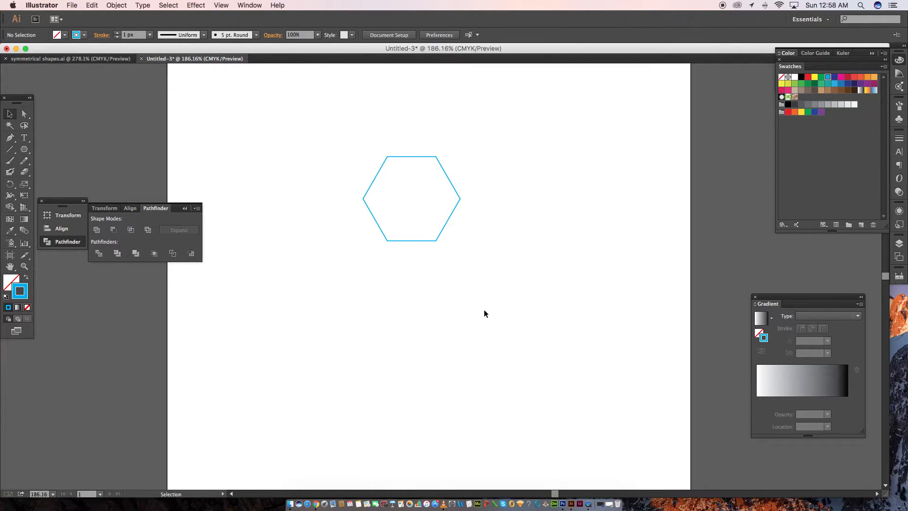
Select the hexagon and activate the Rotate tool for it.
{"action": "left_click", "coordinate": [10, 186]}
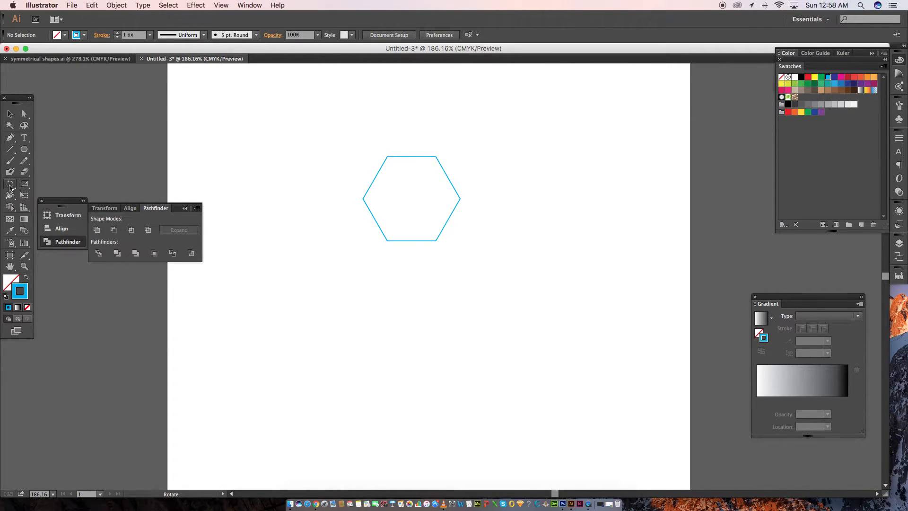
{"action": "left_click", "coordinate": [10, 113]}
{"action": "left_click_drag", "start_coordinate": [383, 173], "coordinate": [526, 285]}
{"action": "left_click", "coordinate": [10, 186]}
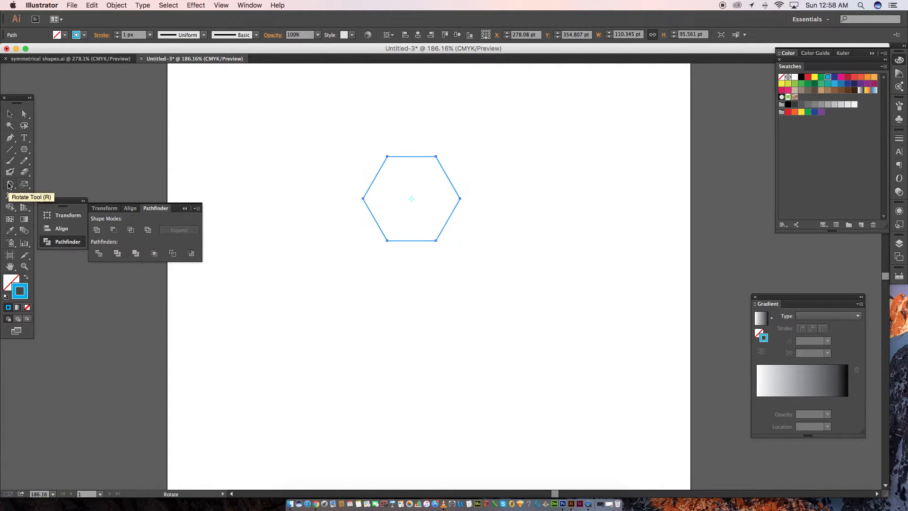
{"action": "left_click_drag", "start_coordinate": [314, 132], "coordinate": [549, 297]}
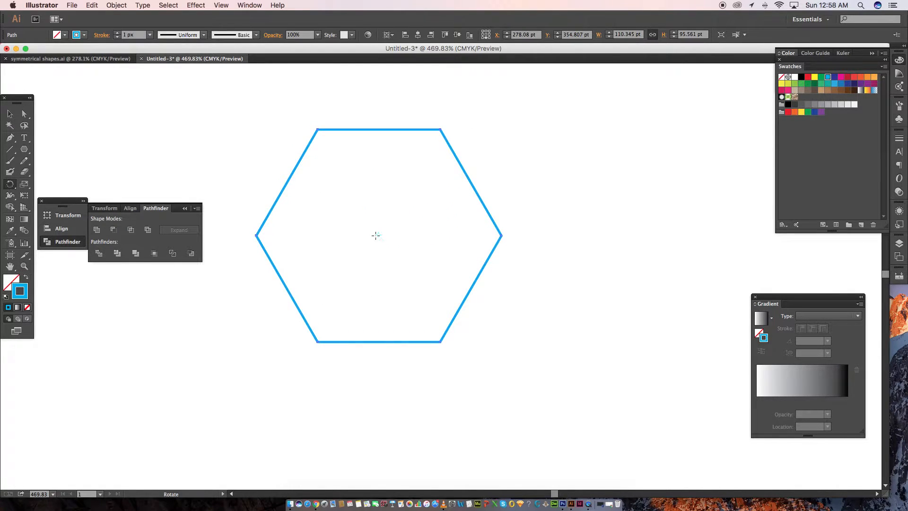
{"action": "scroll", "coordinate": [377, 235], "scroll_direction": "left", "scroll_amount": 1}
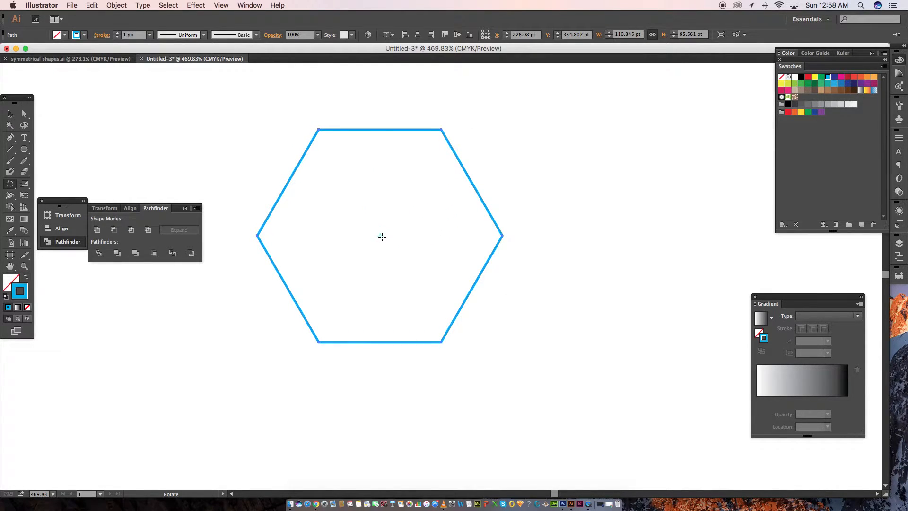
{"action": "scroll", "coordinate": [376, 236], "scroll_direction": "right", "scroll_amount": 2}
{"action": "key", "text": "space"}
{"action": "left_click_drag", "start_coordinate": [341, 229], "coordinate": [445, 243]}
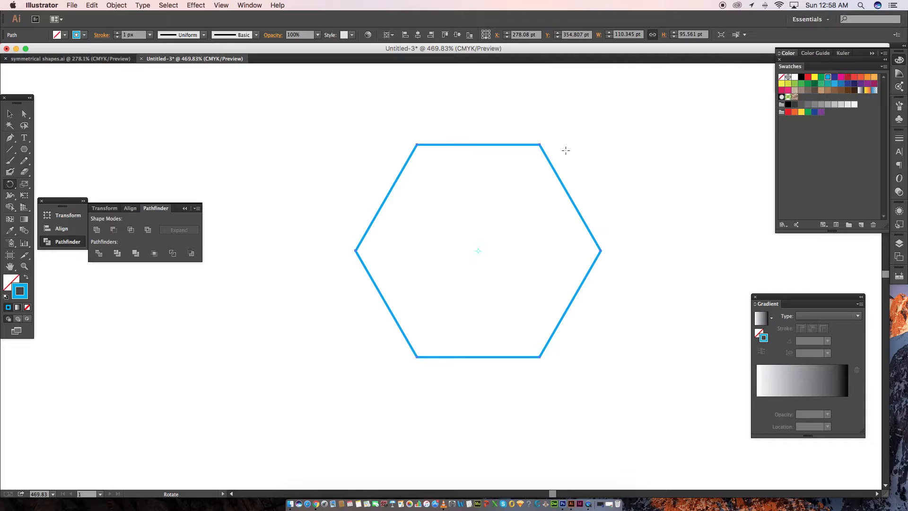
Try rotating the hexagon about its centre and about its lower-left corner, undoing each rotation.
{"action": "left_click_drag", "start_coordinate": [533, 165], "coordinate": [518, 212]}
{"action": "key", "text": "super+z"}
{"action": "mouse_move", "coordinate": [479, 251]}
{"action": "left_mouse_down"}
{"action": "mouse_move", "coordinate": [457, 313]}
{"action": "mouse_move", "coordinate": [416, 357]}
{"action": "left_mouse_up"}
{"action": "scroll", "coordinate": [453, 238], "scroll_direction": "right", "scroll_amount": 1}
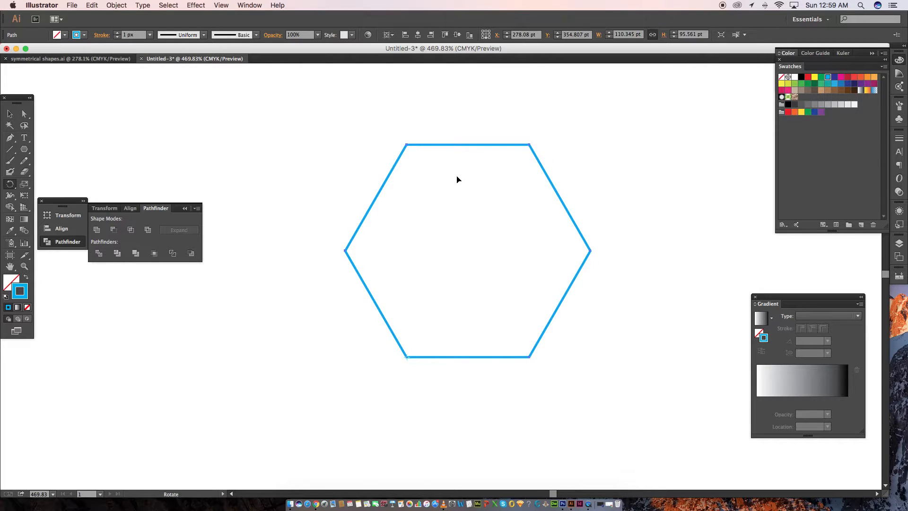
{"action": "left_click_drag", "start_coordinate": [523, 163], "coordinate": [582, 260]}
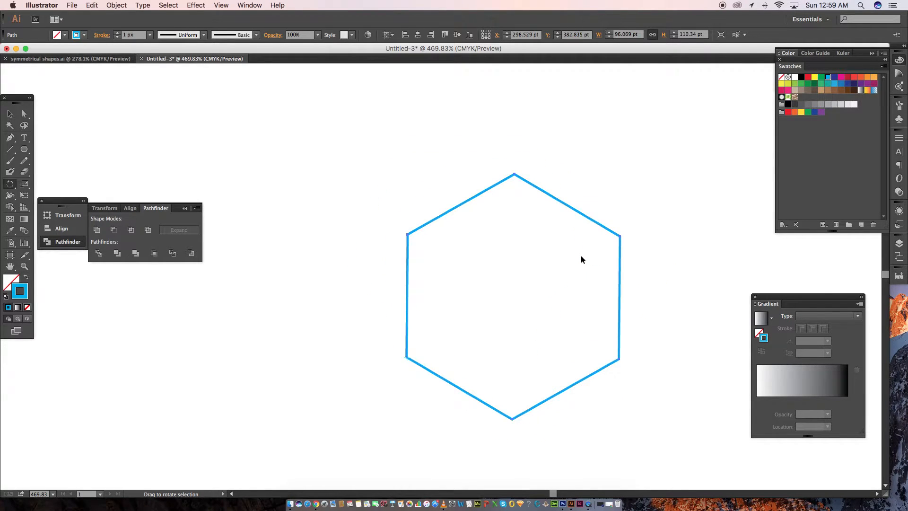
{"action": "key", "text": "super+z"}
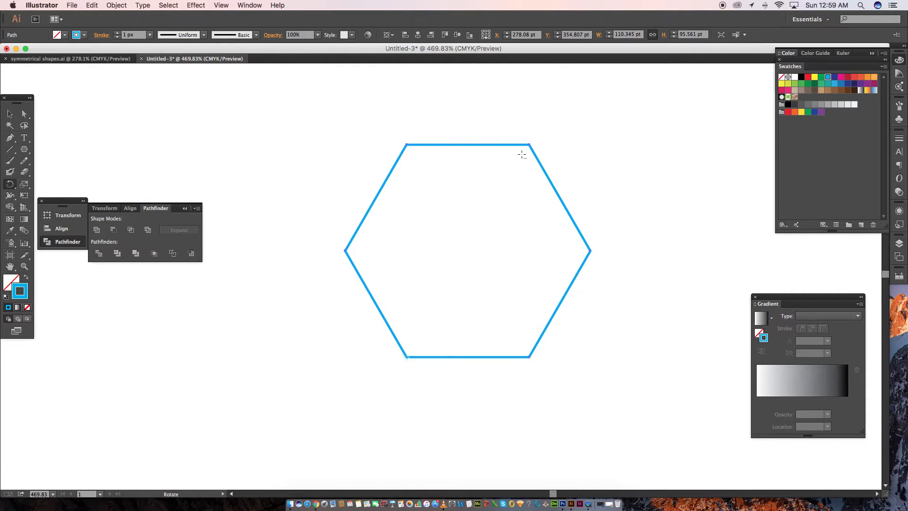
Set the rotation pivot on the hexagon's lower-left corner and rotate a copy about 10° clockwise around it.
{"action": "left_click", "coordinate": [540, 179], "text": "alt"}
{"action": "left_click", "coordinate": [567, 166]}
{"action": "left_click", "coordinate": [407, 357]}
{"action": "left_click_drag", "start_coordinate": [519, 171], "coordinate": [516, 228]}
{"action": "left_click_drag", "start_coordinate": [518, 228], "coordinate": [519, 228]}
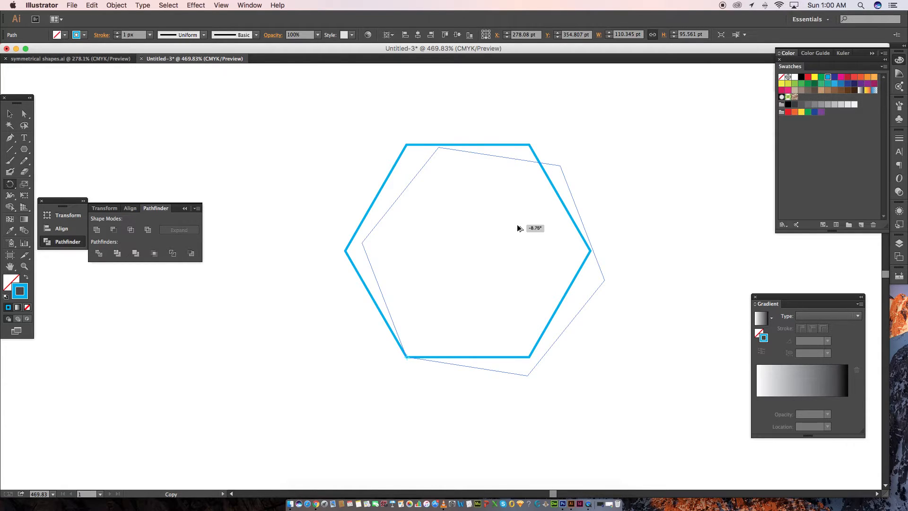
{"action": "left_click_drag", "start_coordinate": [517, 226], "coordinate": [517, 230]}
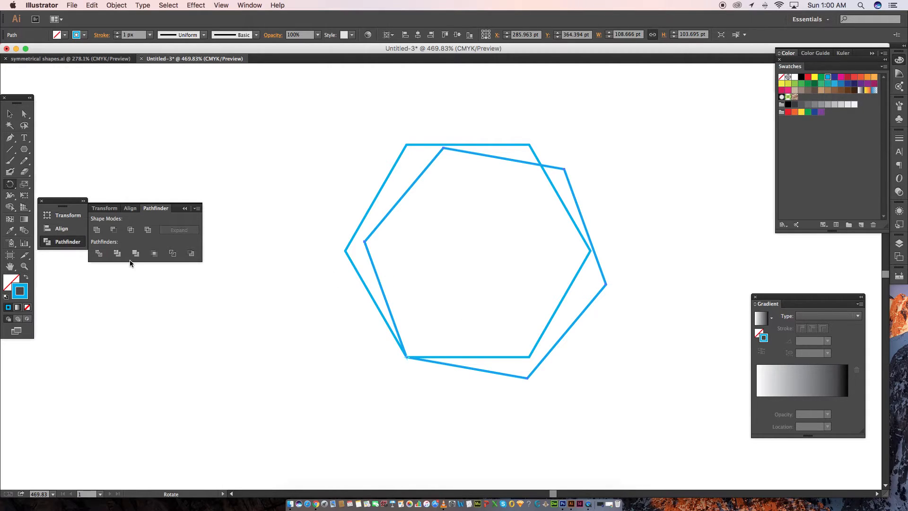
Repeat the rotated hexagon copy around the same corner until the copies complete a full circular rosette.
{"action": "left_click", "coordinate": [10, 186]}
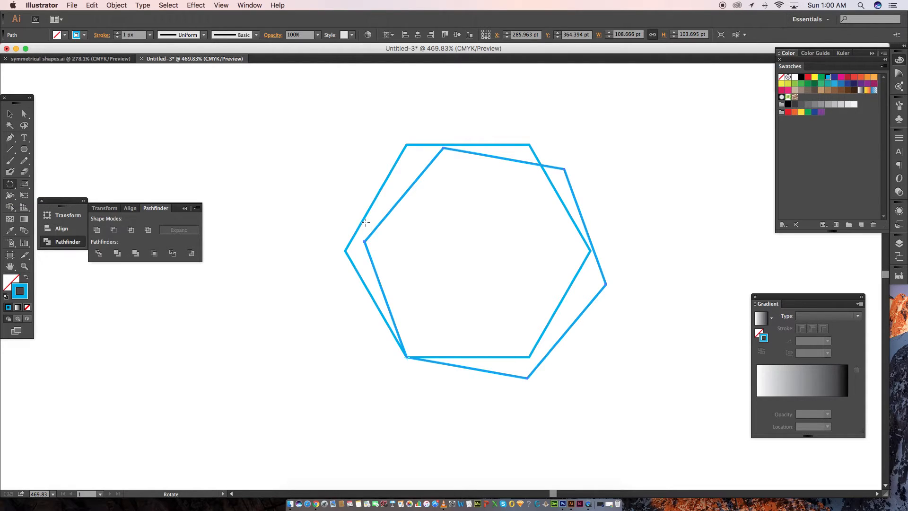
{"action": "key", "text": "super+d"}
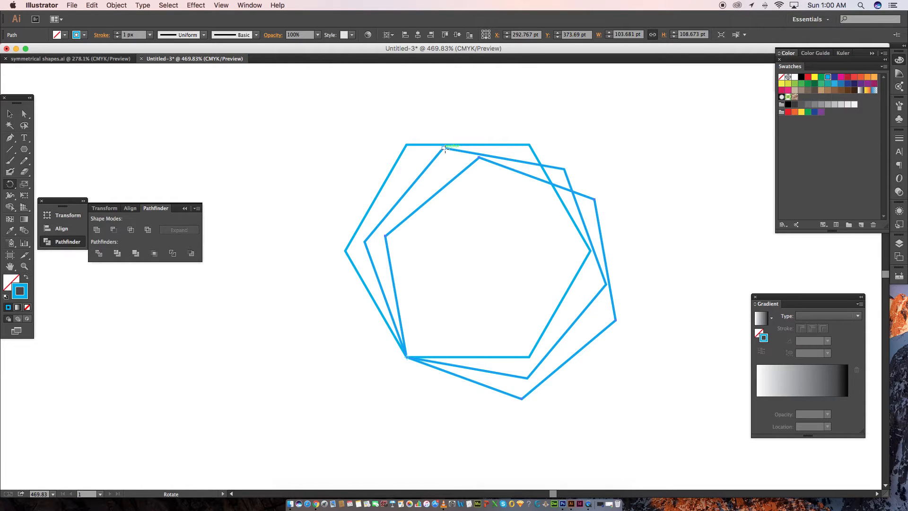
{"action": "key", "text": "v"}
{"action": "key", "text": "super+d"}
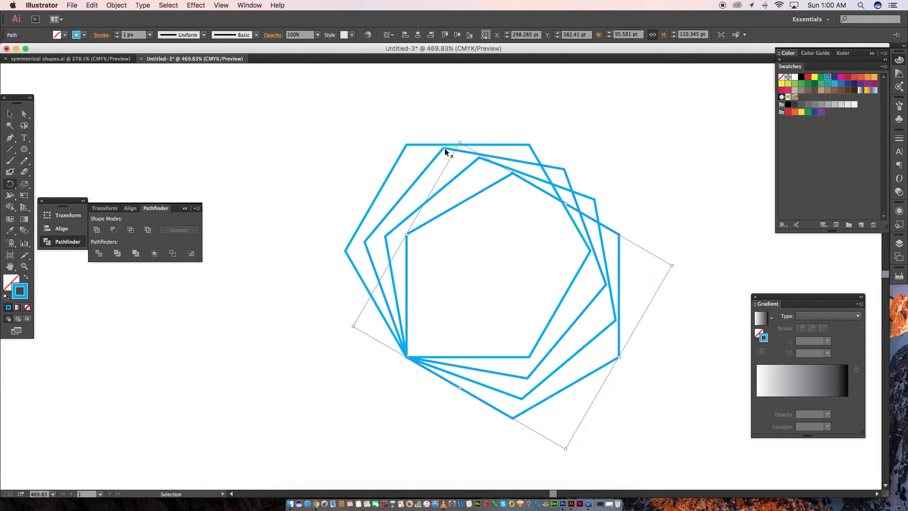
{"action": "key", "text": "super+d"}
{"action": "key", "text": "super+d"}
{"action": "key", "text": "super+d"}
{"action": "key", "text": "super+d"}
{"action": "key", "text": "super+d"}
{"action": "key", "text": "r"}
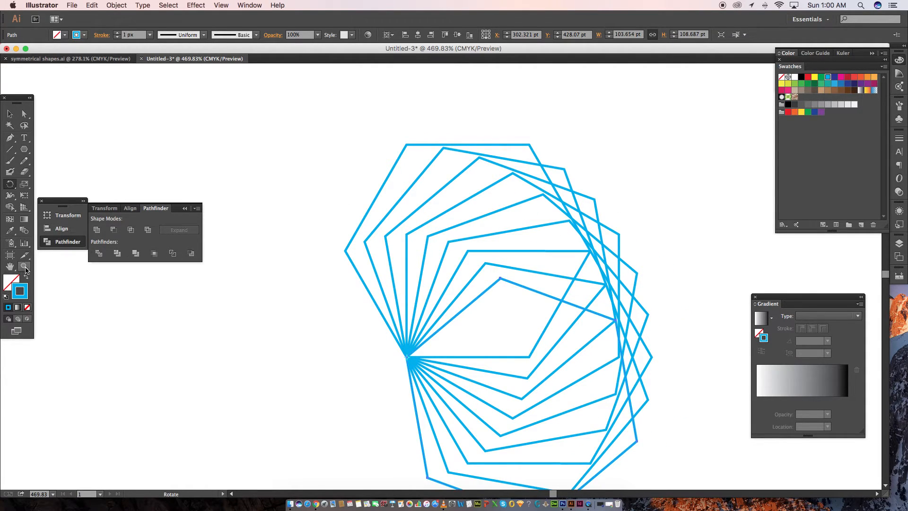
{"action": "key", "text": "super+minus"}
{"action": "key", "text": "super+minus"}
{"action": "key", "text": "super+minus"}
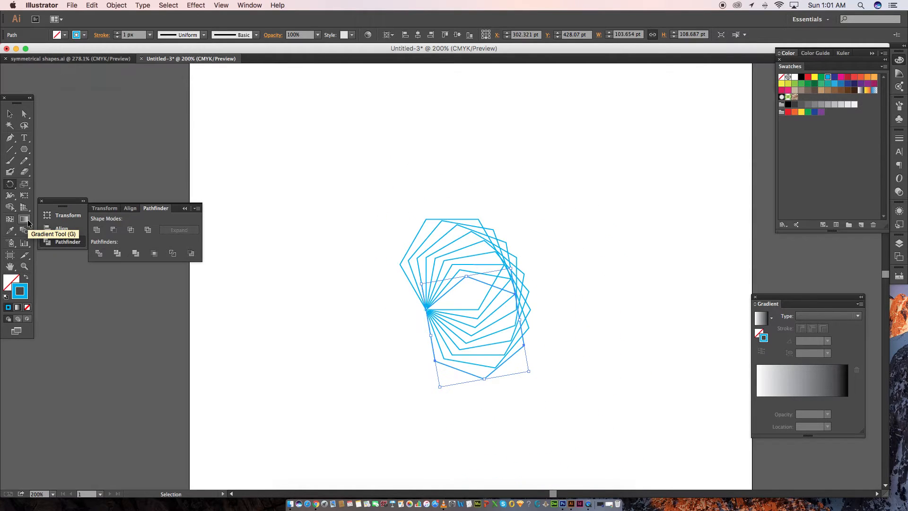
{"action": "key", "text": "v"}
{"action": "key", "text": "super+d"}
{"action": "key", "text": "super+d"}
{"action": "key", "text": "super+d"}
{"action": "key", "text": "super+d"}
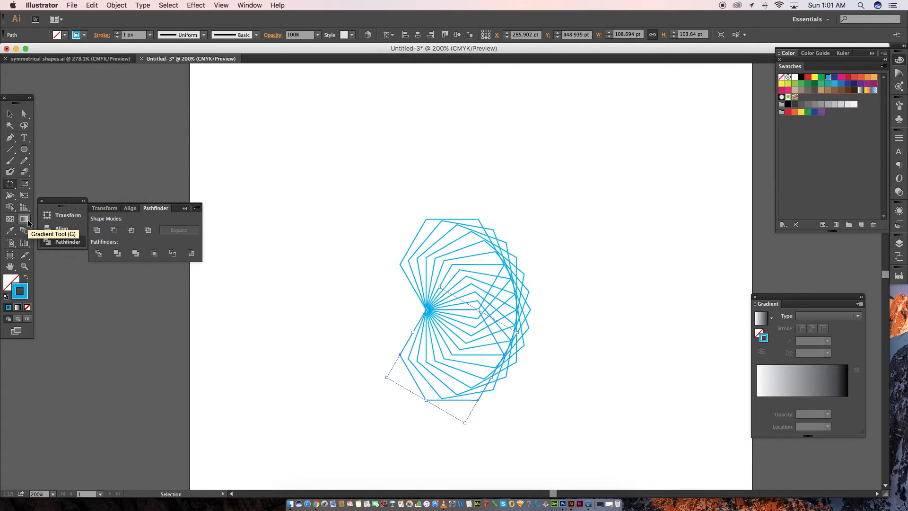
{"action": "key", "text": "super+d"}
{"action": "key", "text": "super+d"}
{"action": "key", "text": "super+d"}
{"action": "key", "text": "super+d"}
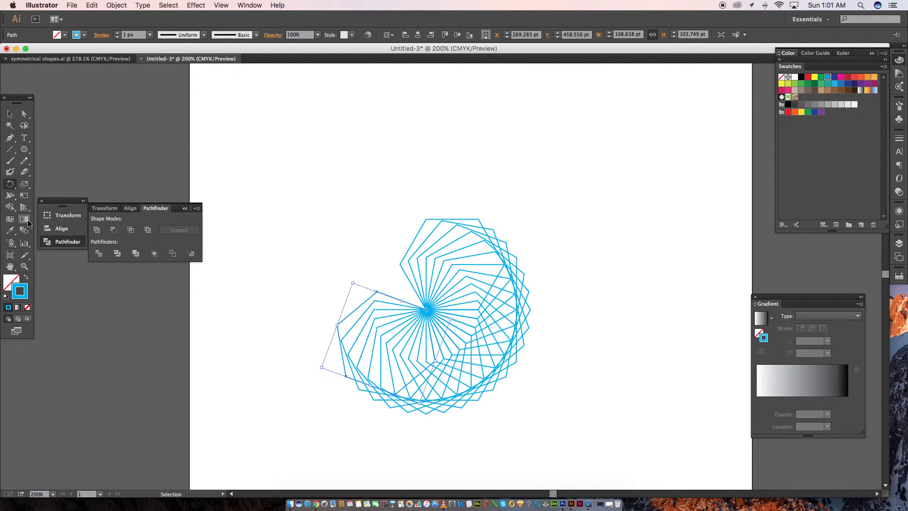
{"action": "key", "text": "super+d"}
{"action": "key", "text": "super+d"}
{"action": "key", "text": "super+d"}
{"action": "key", "text": "super+d"}
{"action": "key", "text": "super+d"}
{"action": "key", "text": "super+d"}
{"action": "key", "text": "super+d"}
{"action": "key", "text": "super+d"}
{"action": "key", "text": "super+d"}
{"action": "key", "text": "super+d"}
{"action": "key", "text": "super+d"}
{"action": "key", "text": "super+d"}
{"action": "key", "text": "super+d"}
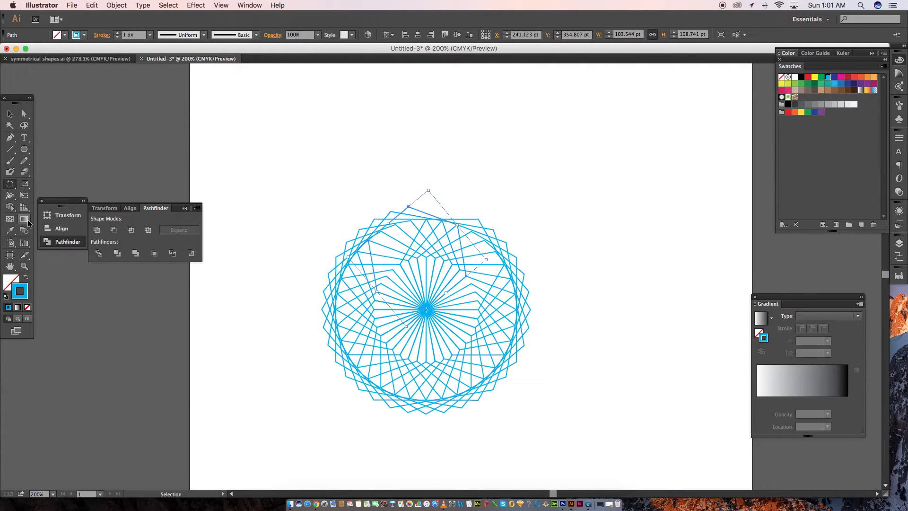
{"action": "key", "text": "super+d"}
{"action": "key", "text": "super+d"}
{"action": "key", "text": "super+d"}
{"action": "key", "text": "super+d"}
{"action": "key", "text": "super+d"}
{"action": "key", "text": "super+d"}
{"action": "key", "text": "super+d"}
{"action": "key", "text": "super+d"}
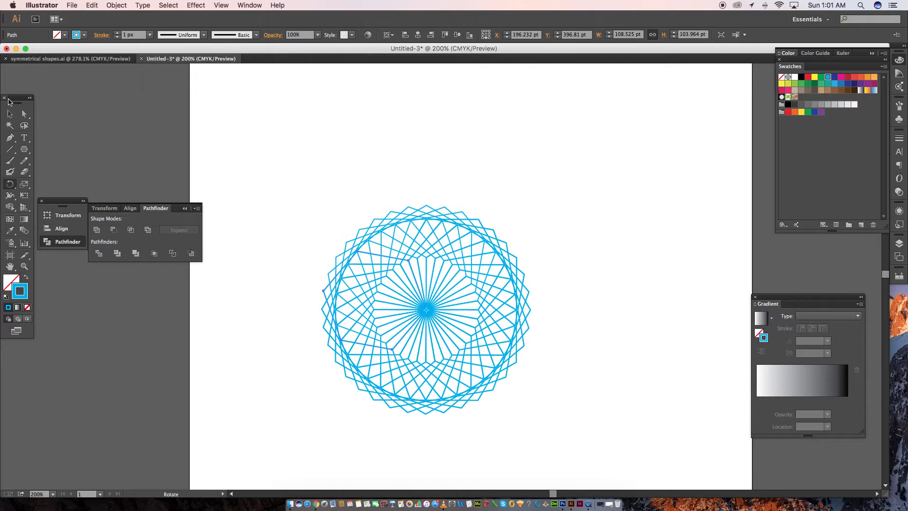
Examine the finished hexagon rosette on the full page and leave it deselected.
{"action": "key", "text": "super+shift+a"}
{"action": "key", "text": "z"}
{"action": "left_click", "coordinate": [475, 296], "text": "alt"}
{"action": "left_click", "coordinate": [475, 294], "text": "alt"}
{"action": "scroll", "coordinate": [474, 287], "scroll_direction": "left", "scroll_amount": 3}
{"action": "key", "text": "v"}
{"action": "left_click_drag", "start_coordinate": [514, 164], "coordinate": [316, 403]}
{"action": "left_click", "coordinate": [551, 354]}
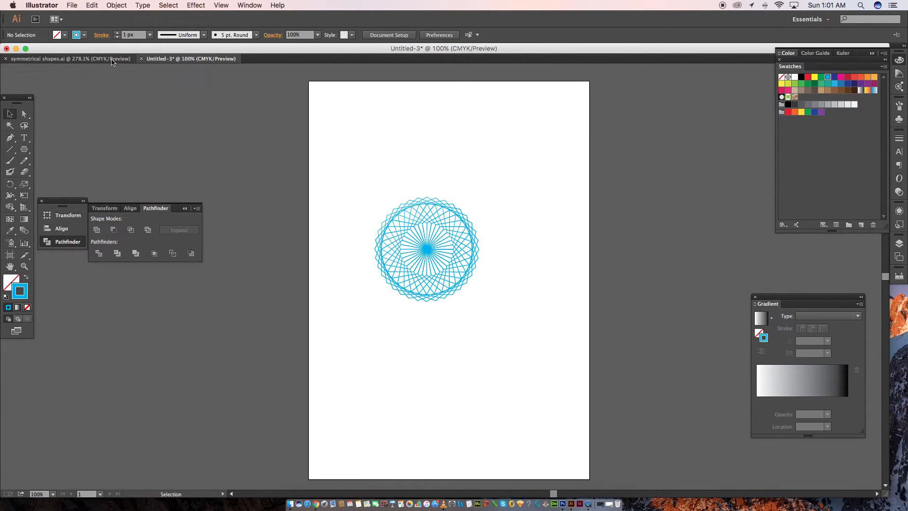
Compare the finished hexagon rosette with the patterns in symmetrical shapes.ai and return to the new document.
{"action": "left_click", "coordinate": [71, 59]}
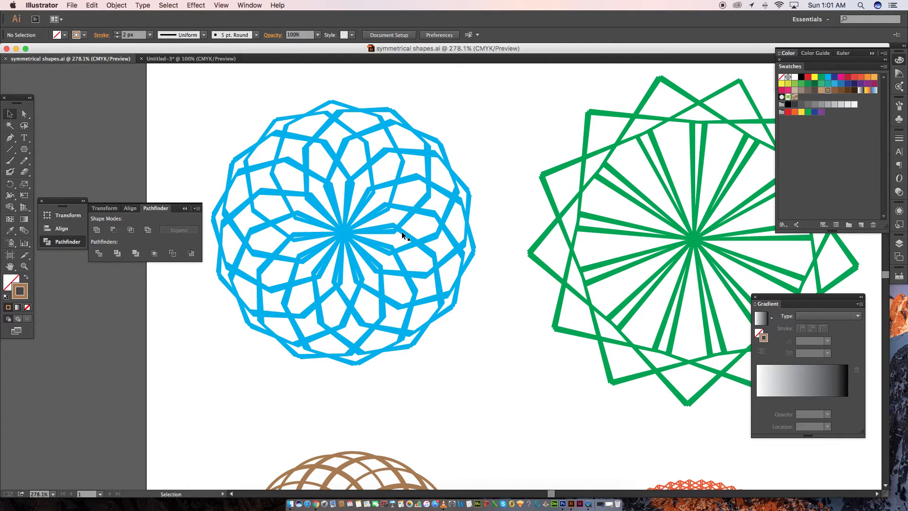
{"action": "key", "text": "z"}
{"action": "left_click", "coordinate": [361, 217], "text": "alt"}
{"action": "left_click", "coordinate": [361, 217], "text": "alt"}
{"action": "scroll", "coordinate": [361, 217], "scroll_direction": "down", "scroll_amount": 3}
{"action": "scroll", "coordinate": [361, 217], "scroll_direction": "right", "scroll_amount": 4}
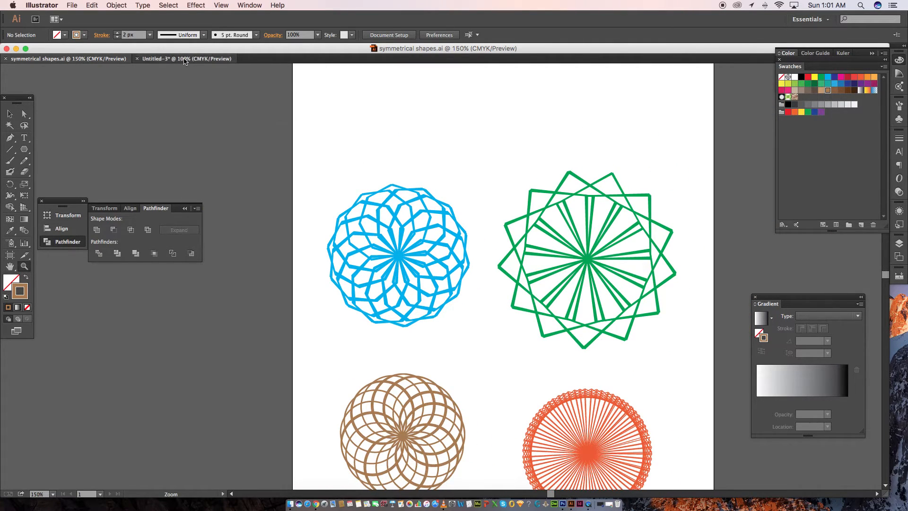
{"action": "left_click", "coordinate": [184, 59]}
{"action": "left_click", "coordinate": [119, 59]}
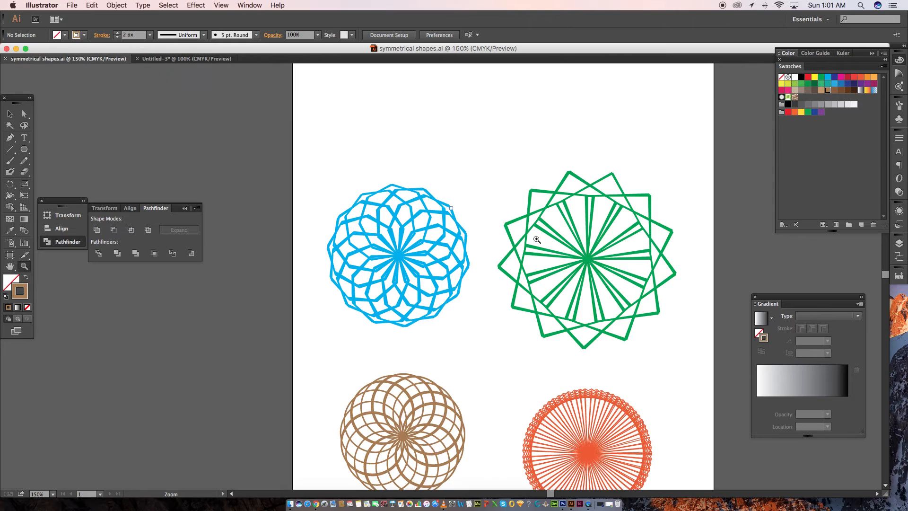
{"action": "key", "text": "v"}
{"action": "mouse_move", "coordinate": [419, 219]}
{"action": "left_mouse_down"}
{"action": "mouse_move", "coordinate": [425, 215]}
{"action": "mouse_move", "coordinate": [410, 193]}
{"action": "mouse_move", "coordinate": [410, 219]}
{"action": "left_mouse_up"}
{"action": "left_click", "coordinate": [210, 59]}
Scale the hexagon rosette down to about 158 pt wide and move it to the page's upper-left area.
{"action": "left_click", "coordinate": [427, 194]}
{"action": "left_click", "coordinate": [489, 203]}
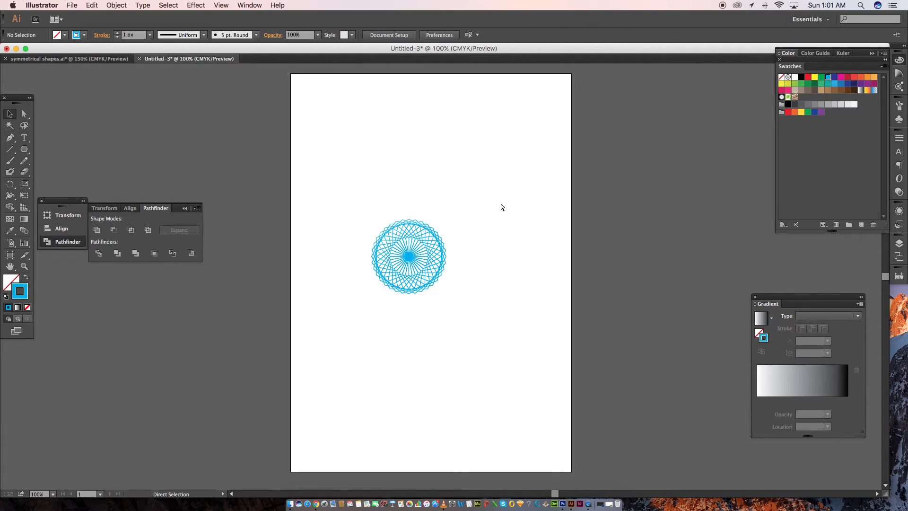
{"action": "left_click", "coordinate": [447, 237]}
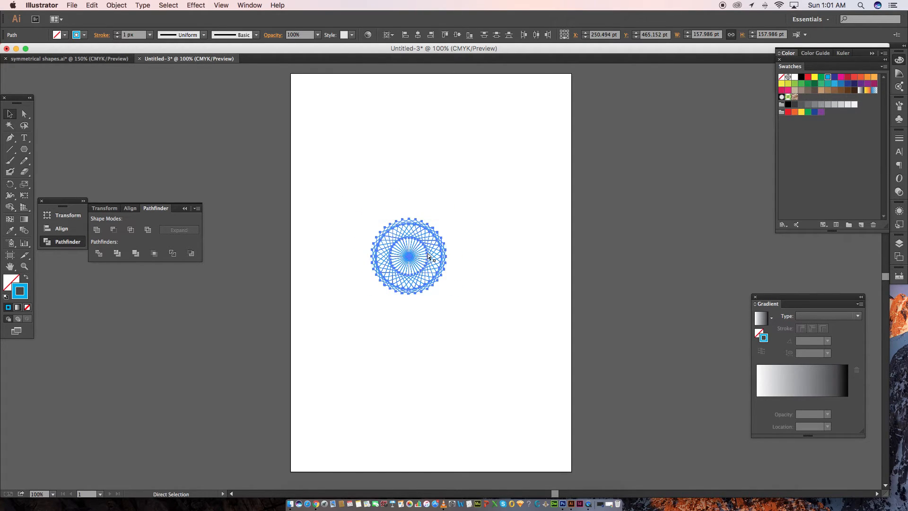
{"action": "key", "text": "v"}
{"action": "left_click", "coordinate": [512, 246]}
{"action": "left_click_drag", "start_coordinate": [384, 167], "coordinate": [370, 154]}
{"action": "left_click", "coordinate": [464, 222]}
Draw a circle about 81 pt in diameter to the lower right of the hexagon rosette.
{"action": "key", "text": "space"}
{"action": "left_click_drag", "start_coordinate": [465, 221], "coordinate": [432, 212]}
{"action": "key", "text": "z"}
{"action": "key", "text": "space"}
{"action": "left_click_drag", "start_coordinate": [260, 95], "coordinate": [405, 240]}
{"action": "key", "text": "v"}
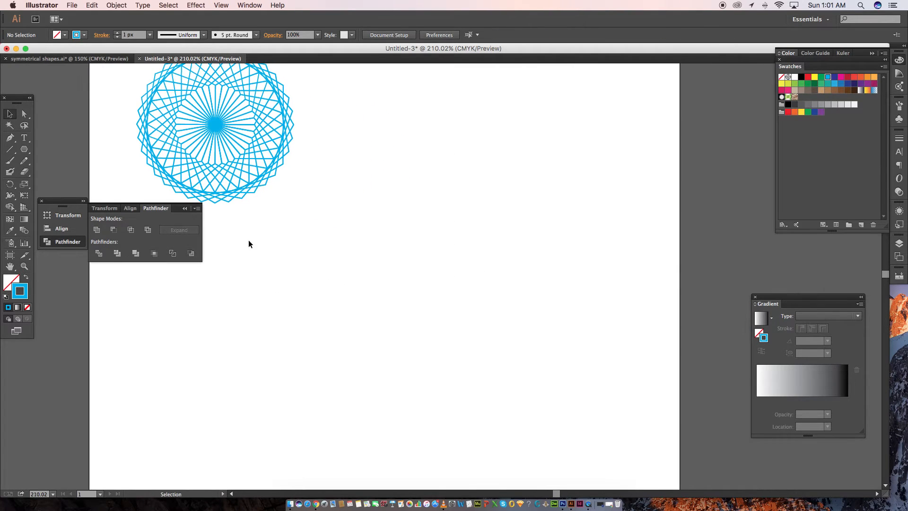
{"action": "key", "text": "space"}
{"action": "left_click_drag", "start_coordinate": [419, 183], "coordinate": [460, 216]}
{"action": "left_click_drag", "start_coordinate": [24, 149], "coordinate": [63, 175]}
{"action": "key", "text": "space"}
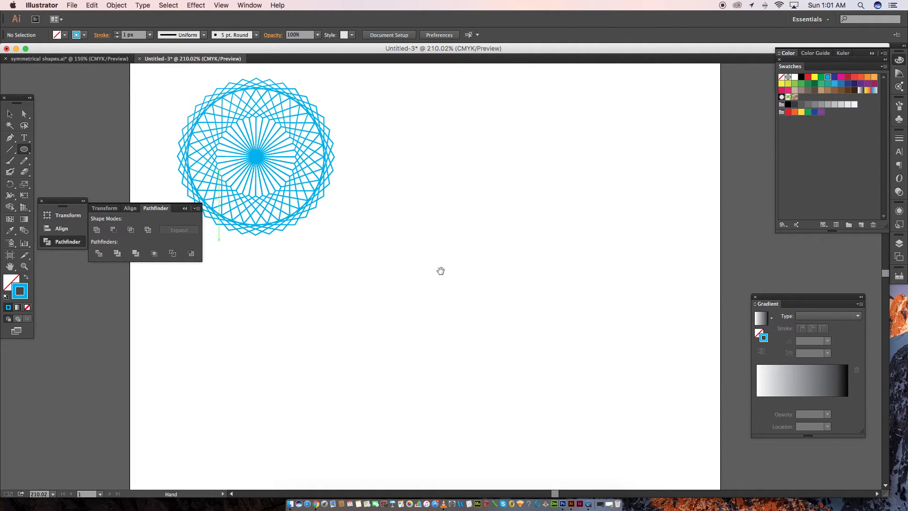
{"action": "left_click_drag", "start_coordinate": [430, 271], "coordinate": [341, 239]}
{"action": "key", "text": "z"}
{"action": "left_click", "coordinate": [367, 225], "text": "alt"}
{"action": "left_click_drag", "start_coordinate": [430, 242], "coordinate": [384, 225]}
{"action": "key", "text": "v"}
{"action": "left_click", "coordinate": [24, 149]}
{"action": "key", "text": "space"}
{"action": "left_click_drag", "start_coordinate": [450, 314], "coordinate": [379, 261]}
{"action": "left_click_drag", "start_coordinate": [339, 201], "coordinate": [414, 277]}
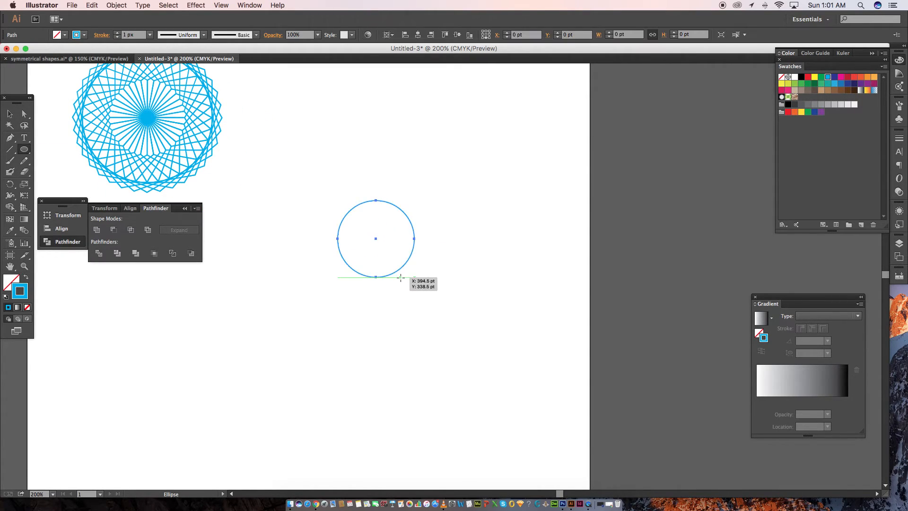
Rotate a copy of the circle clockwise around its bottom anchor point and repeat it until a full rosette forms.
{"action": "left_click", "coordinate": [10, 184]}
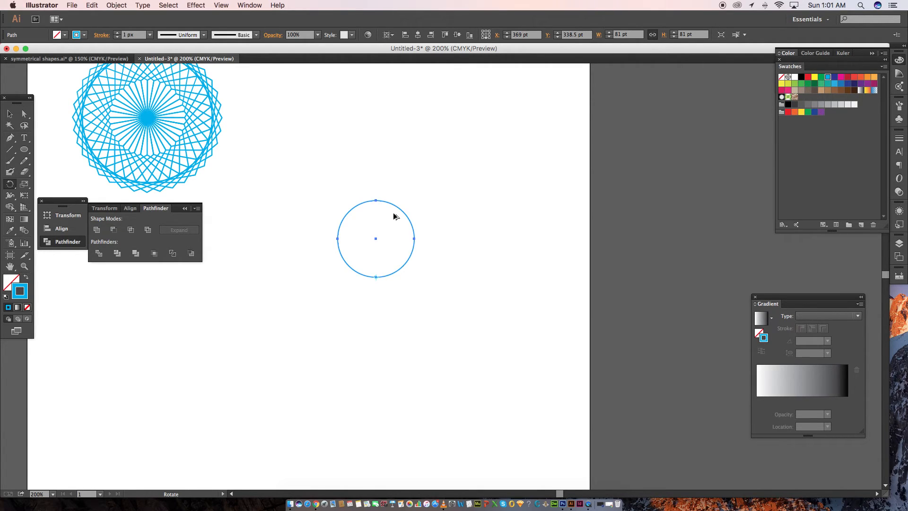
{"action": "left_click_drag", "start_coordinate": [394, 215], "coordinate": [419, 242]}
{"action": "key", "text": "super+d"}
{"action": "key", "text": "super+d"}
{"action": "key", "text": "super+d"}
{"action": "key", "text": "super+d"}
{"action": "key", "text": "super+d"}
{"action": "key", "text": "super+d"}
{"action": "key", "text": "super+d"}
{"action": "key", "text": "super+d"}
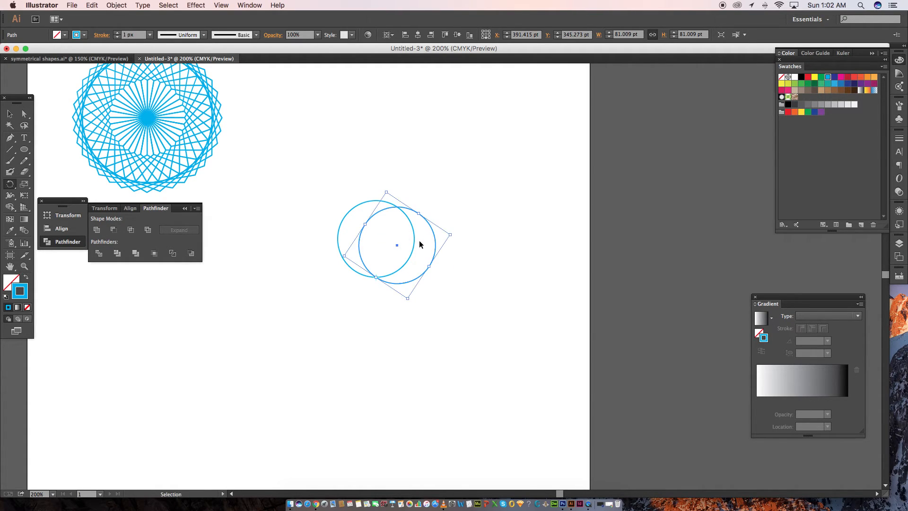
{"action": "key", "text": "super+d"}
{"action": "key", "text": "super+d"}
{"action": "key", "text": "super+d"}
{"action": "key", "text": "super+d"}
{"action": "key", "text": "super+d"}
{"action": "key", "text": "super+d"}
{"action": "key", "text": "super+d"}
{"action": "key", "text": "super+d"}
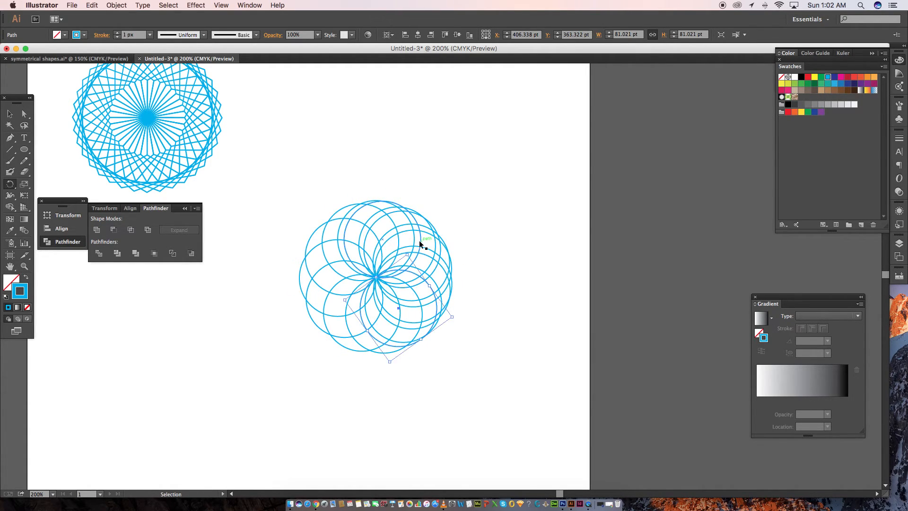
Select the whole circle rosette and set its stroke color to red.
{"action": "left_click", "coordinate": [340, 243], "text": "alt+super"}
{"action": "left_click", "coordinate": [340, 243], "text": "alt+super"}
{"action": "left_click_drag", "start_coordinate": [493, 274], "coordinate": [432, 245]}
{"action": "key", "text": "v"}
{"action": "left_click_drag", "start_coordinate": [532, 231], "coordinate": [411, 369]}
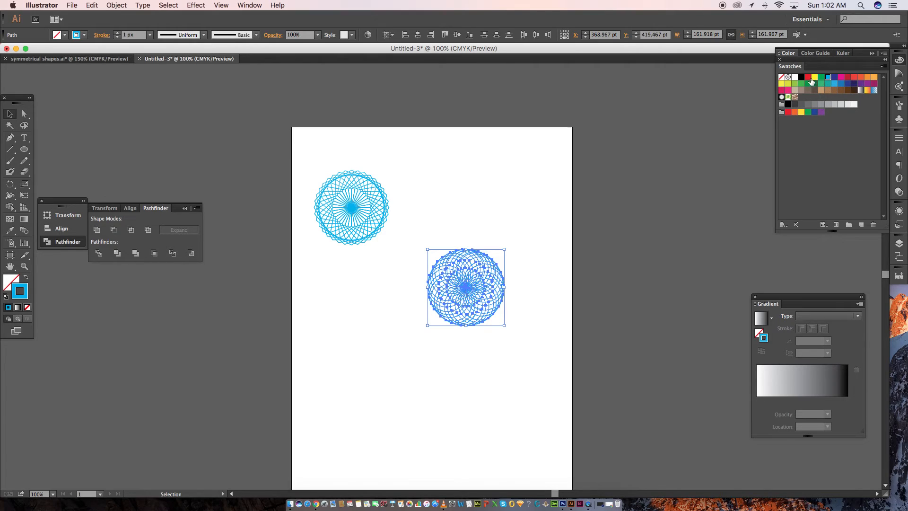
{"action": "left_click", "coordinate": [848, 84]}
{"action": "left_click", "coordinate": [542, 307]}
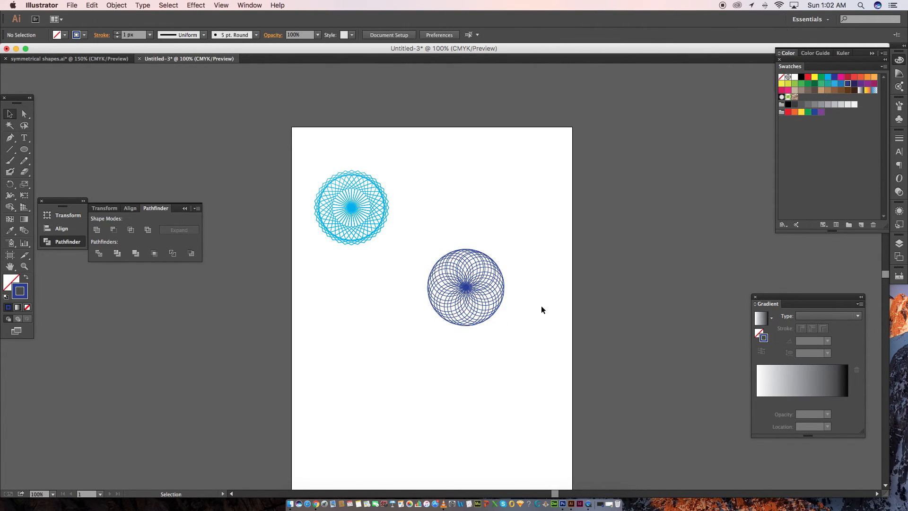
{"action": "key", "text": "super+z"}
{"action": "left_click", "coordinate": [808, 77]}
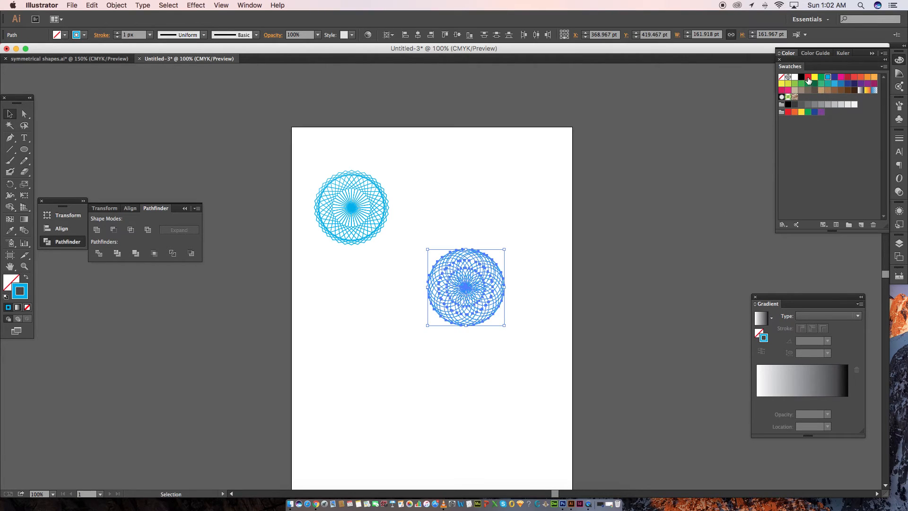
{"action": "left_click", "coordinate": [544, 228]}
Move the red circle rosette up beside the blue hexagon rosette.
{"action": "left_click_drag", "start_coordinate": [464, 290], "coordinate": [440, 217]}
{"action": "left_click", "coordinate": [491, 306]}
{"action": "key", "text": "space"}
{"action": "left_click_drag", "start_coordinate": [490, 308], "coordinate": [492, 290]}
{"action": "left_click_drag", "start_coordinate": [554, 312], "coordinate": [521, 289]}
Draw a square about 74 pt wide on the empty page area below the two rosettes.
{"action": "left_click", "coordinate": [24, 149]}
{"action": "left_click_drag", "start_coordinate": [24, 150], "coordinate": [68, 149]}
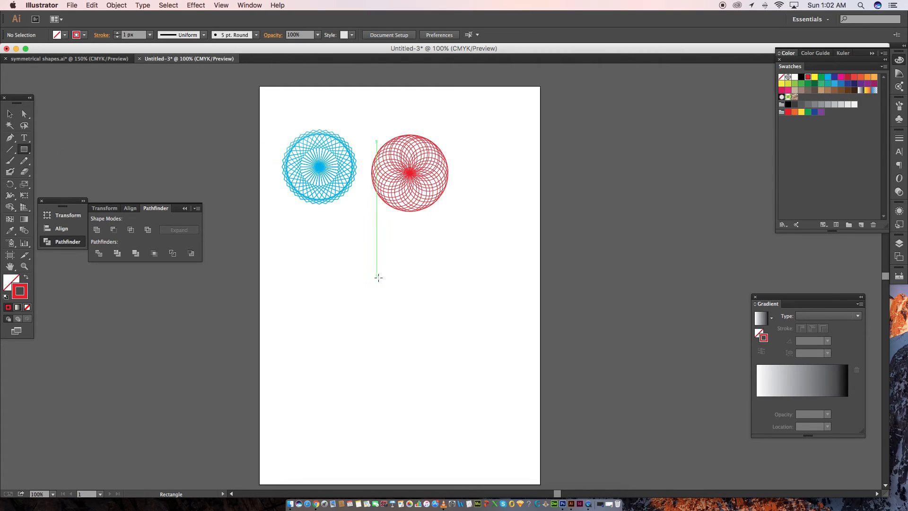
{"action": "left_click_drag", "start_coordinate": [366, 265], "coordinate": [401, 299]}
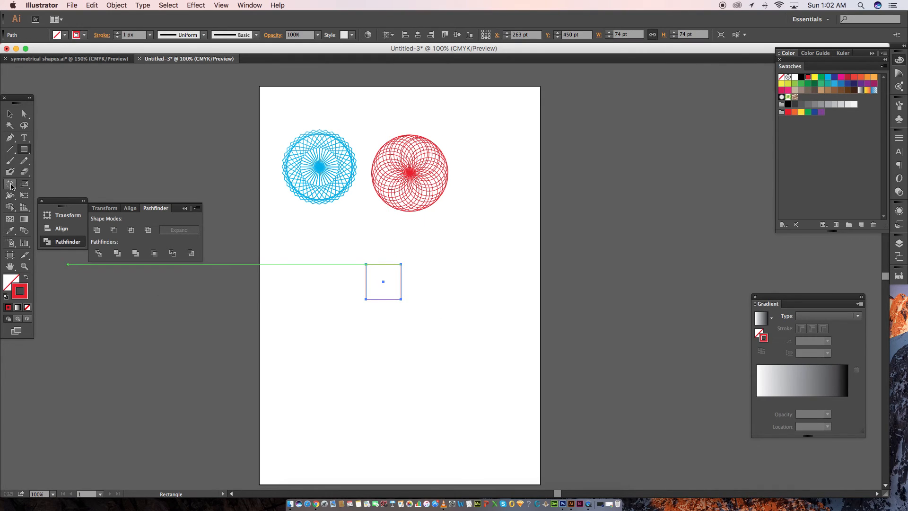
Rotate a copy of the square clockwise around its lower-left corner and repeat it until a full rosette forms.
{"action": "left_click", "coordinate": [10, 185]}
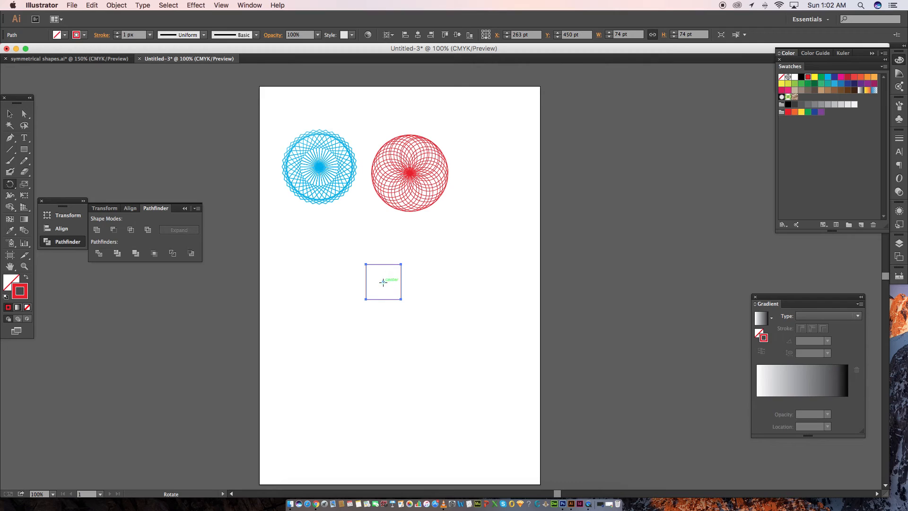
{"action": "left_click", "coordinate": [366, 299]}
{"action": "left_click_drag", "start_coordinate": [395, 272], "coordinate": [405, 288]}
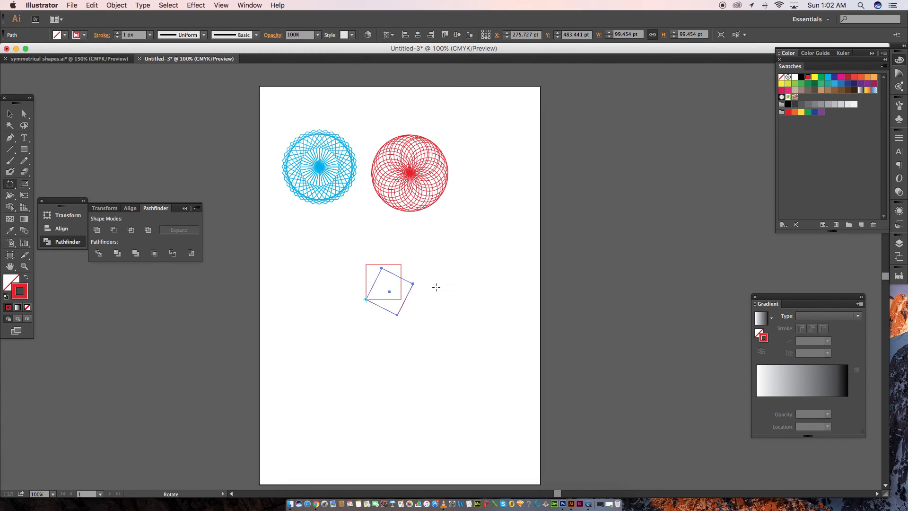
{"action": "key", "text": "ctrl+d"}
{"action": "key", "text": "ctrl+d"}
{"action": "key", "text": "ctrl+d"}
{"action": "key", "text": "ctrl+d"}
{"action": "key", "text": "ctrl+d"}
{"action": "key", "text": "ctrl+d"}
{"action": "key", "text": "ctrl+d"}
{"action": "key", "text": "ctrl+d"}
{"action": "key", "text": "ctrl+d"}
{"action": "key", "text": "ctrl+d"}
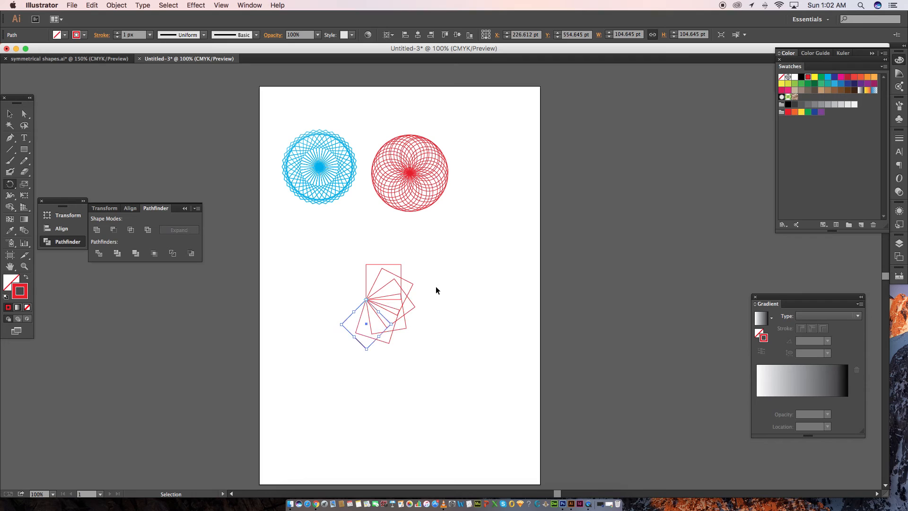
{"action": "key", "text": "ctrl+d"}
{"action": "key", "text": "ctrl+d"}
{"action": "key", "text": "ctrl+d"}
{"action": "key", "text": "ctrl+d"}
{"action": "key", "text": "ctrl+d"}
{"action": "key", "text": "ctrl+d"}
{"action": "key", "text": "ctrl+d"}
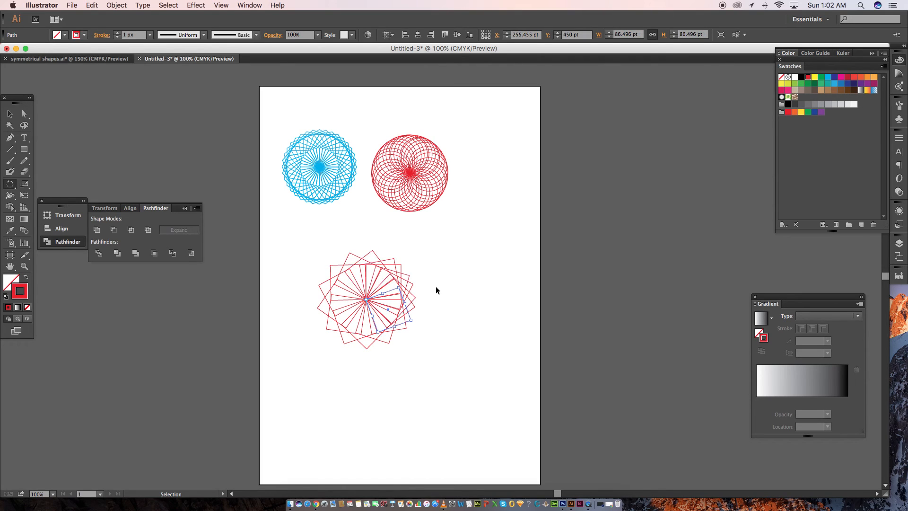
{"action": "key", "text": "ctrl+d"}
{"action": "key", "text": "ctrl+d"}
{"action": "key", "text": "ctrl+d"}
{"action": "key", "text": "ctrl+d"}
Move the whole square rosette to just below the red circle rosette and set its stroke color to magenta.
{"action": "key", "text": "v"}
{"action": "left_click", "coordinate": [451, 283]}
{"action": "left_click_drag", "start_coordinate": [450, 283], "coordinate": [302, 384]}
{"action": "left_click_drag", "start_coordinate": [364, 302], "coordinate": [428, 286]}
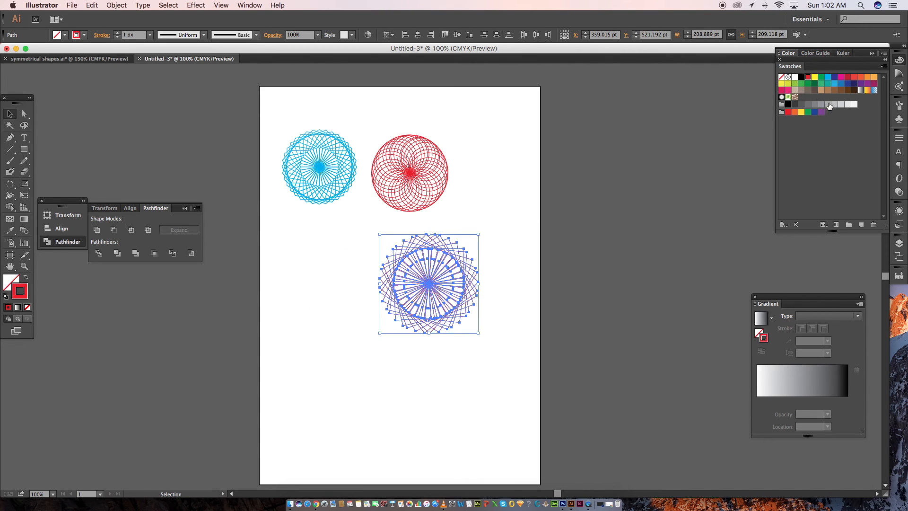
{"action": "left_click", "coordinate": [840, 78]}
{"action": "left_click", "coordinate": [595, 224]}
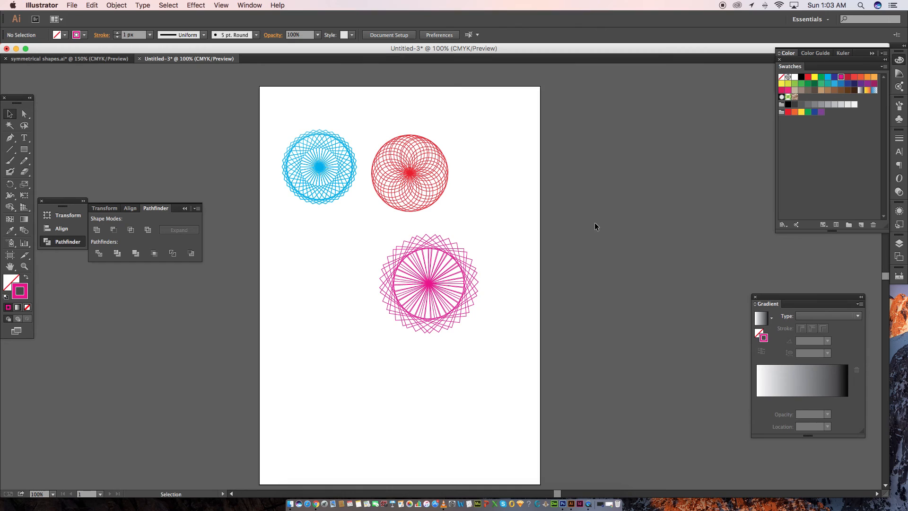
{"action": "scroll", "coordinate": [594, 225], "scroll_direction": "left", "scroll_amount": 5}
{"action": "left_click", "coordinate": [559, 281]}
{"action": "left_click", "coordinate": [662, 335]}
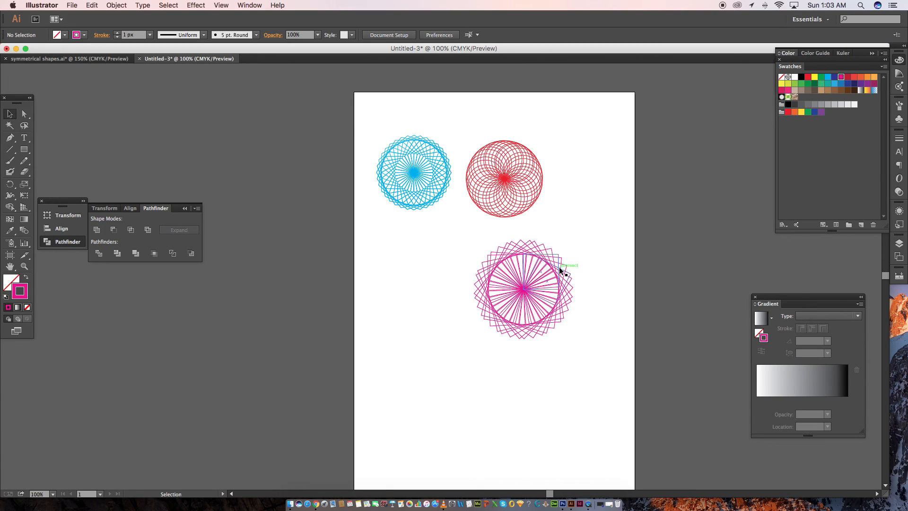
{"action": "left_click_drag", "start_coordinate": [618, 231], "coordinate": [474, 372]}
{"action": "left_click", "coordinate": [537, 386]}
{"action": "scroll", "coordinate": [497, 276], "scroll_direction": "right", "scroll_amount": 1}
{"action": "left_click", "coordinate": [24, 150]}
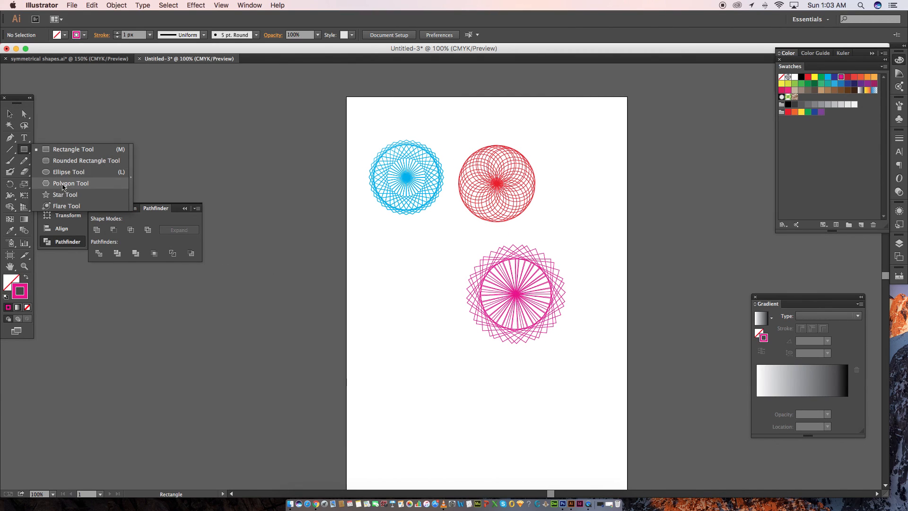
{"action": "left_click", "coordinate": [67, 154]}
{"action": "left_click", "coordinate": [9, 114]}
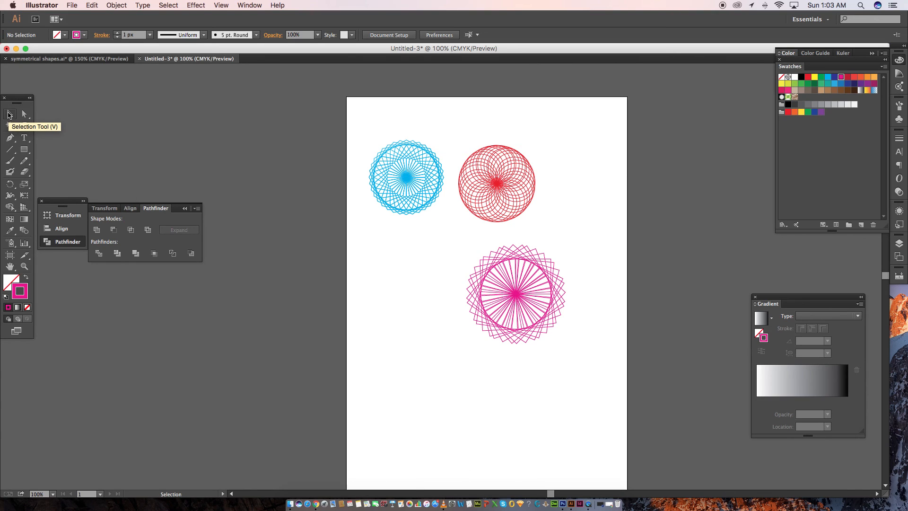